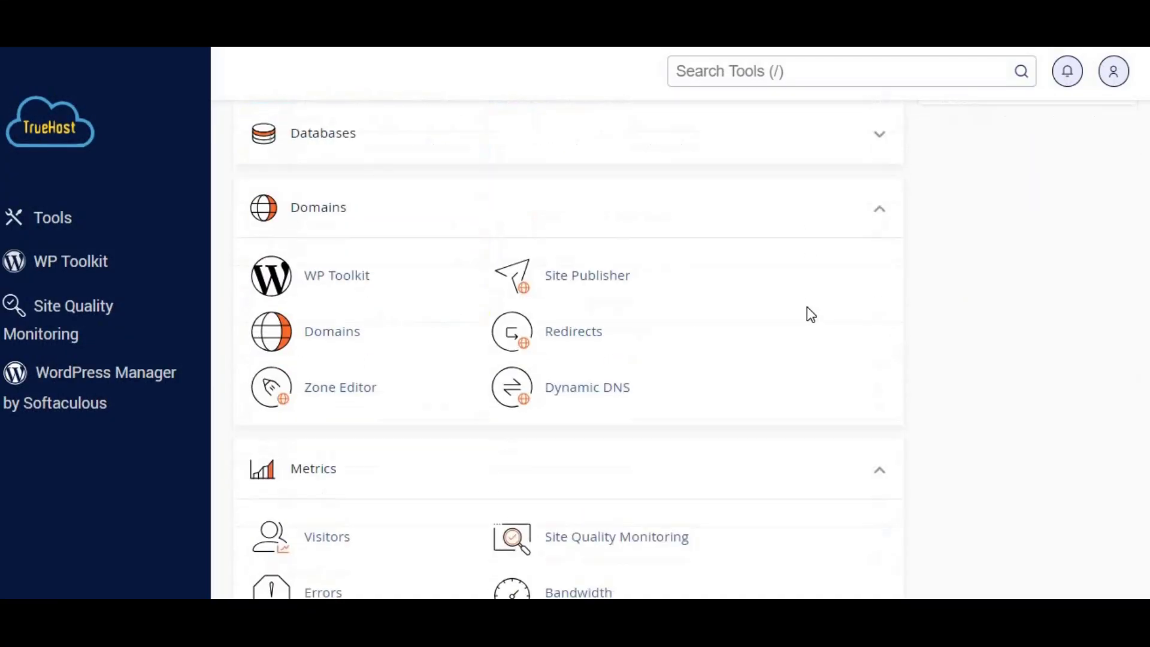
Step: Add the domain blog.truehost.buzz with document root /blog.truehost.buzz in cPanel Domains
click(329, 325)
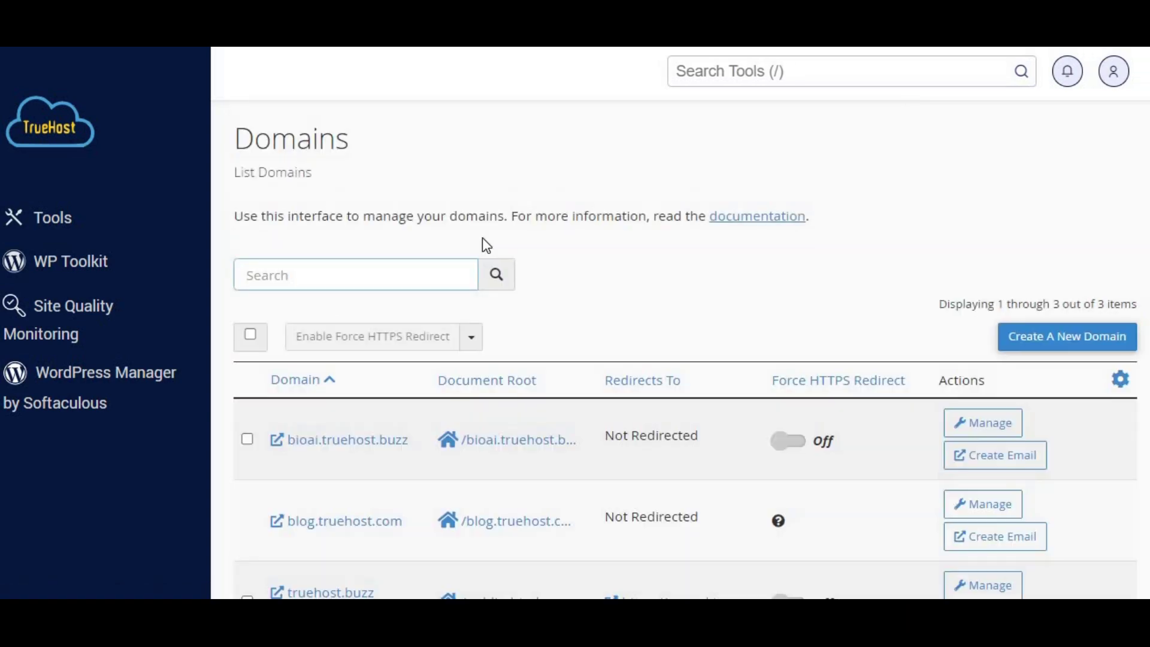
scroll(483, 237, down, 3)
click(1056, 180)
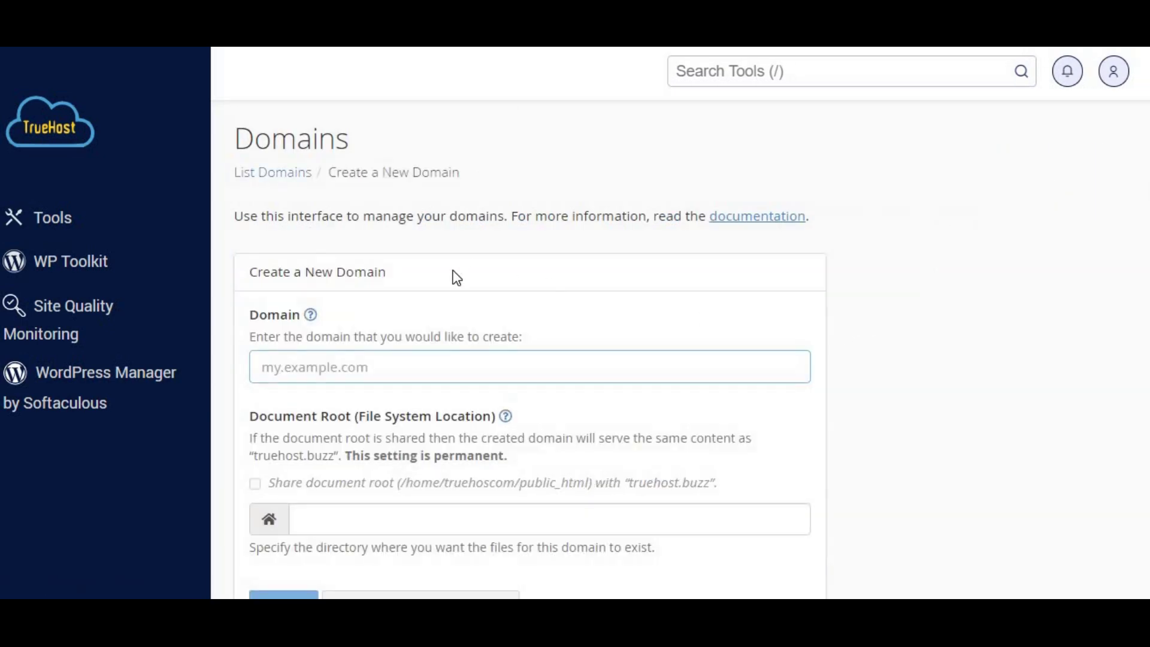
click(362, 374)
text(b)
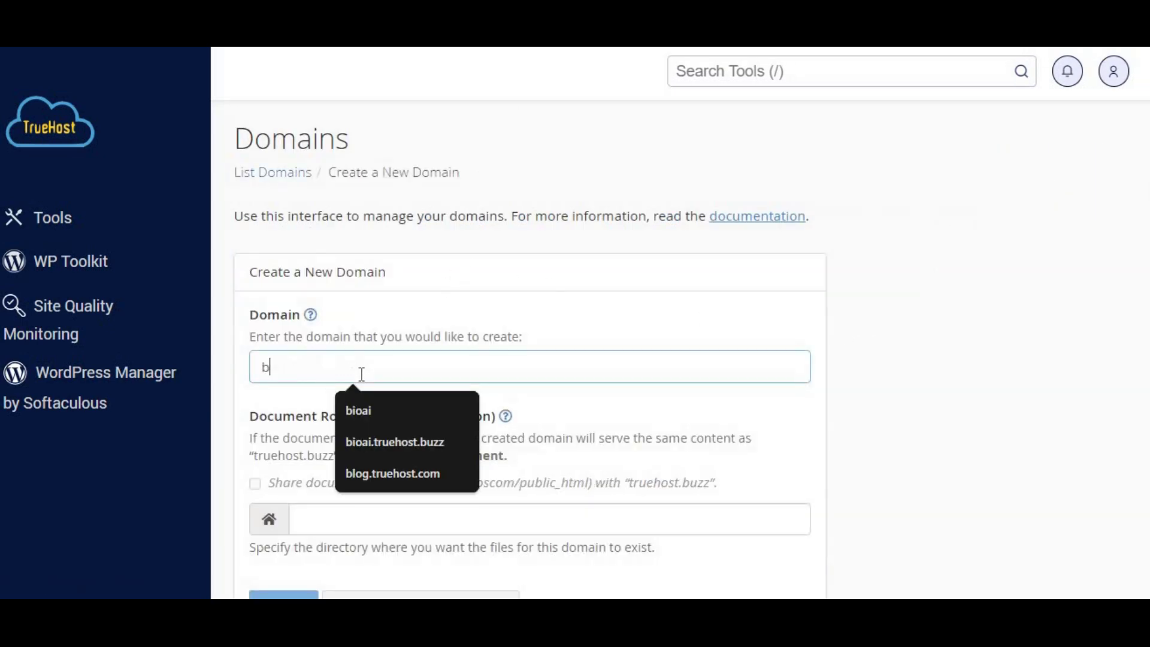
text(log.true)
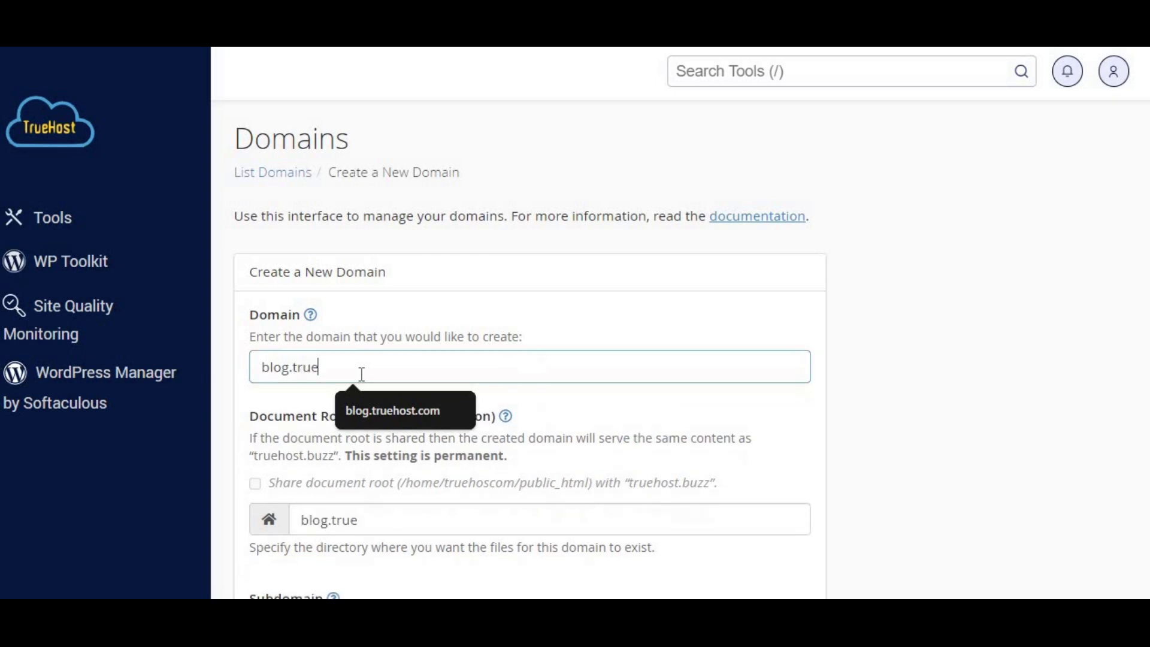
text(host.buzz)
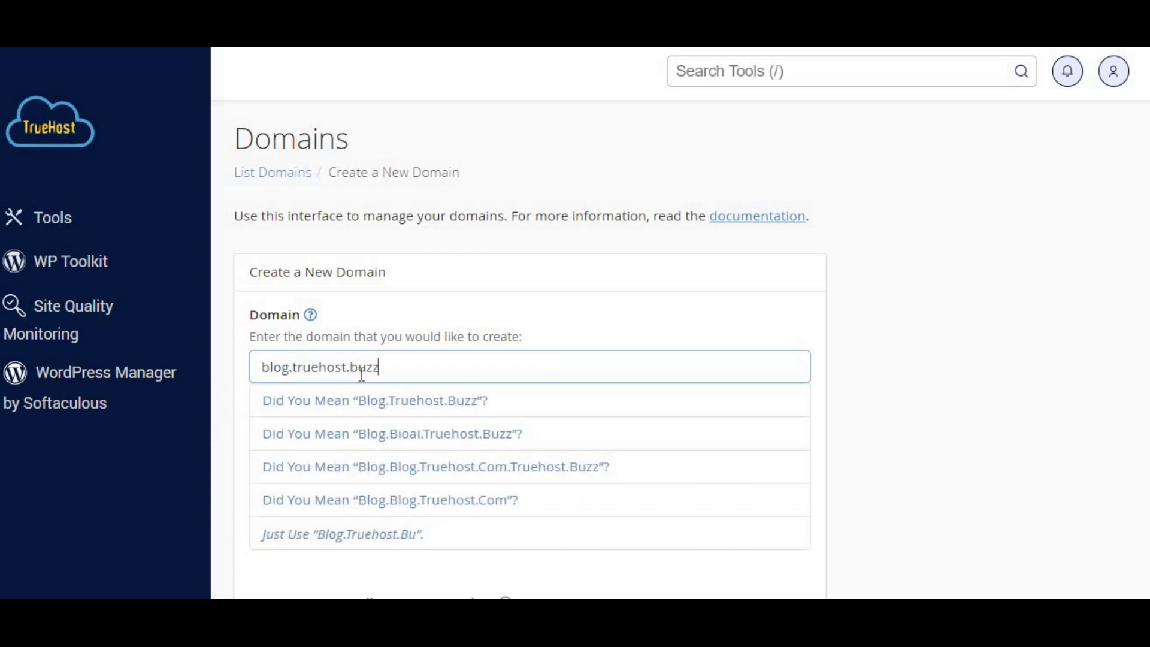
scroll(419, 419, down, 1)
scroll(440, 423, down, 2)
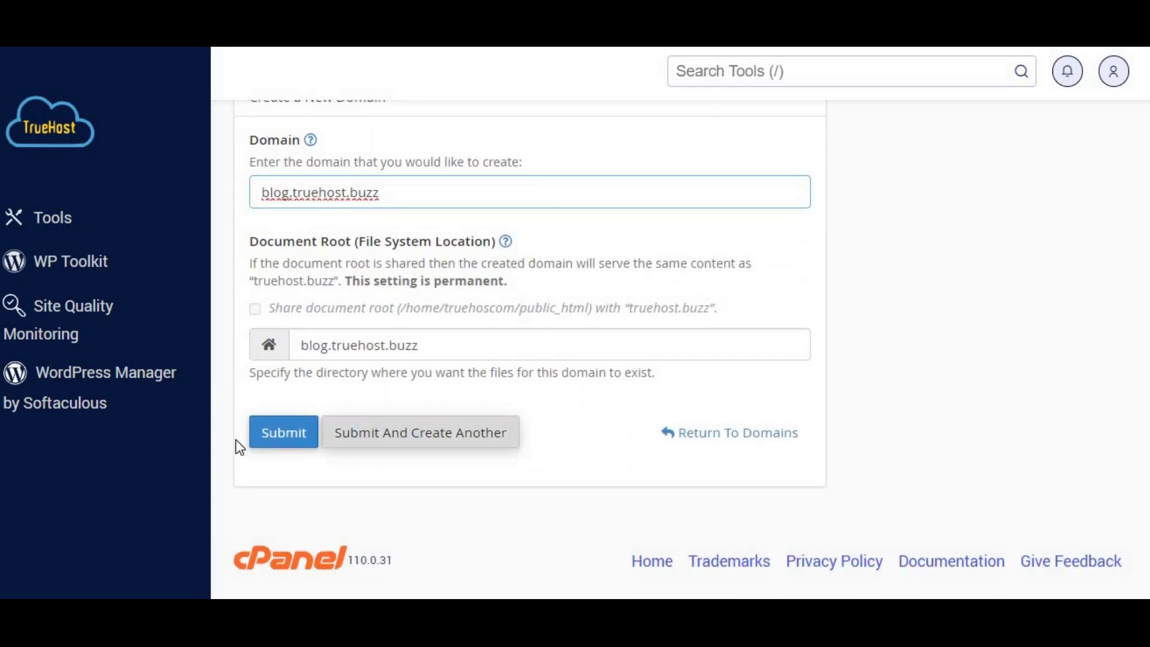
click(291, 434)
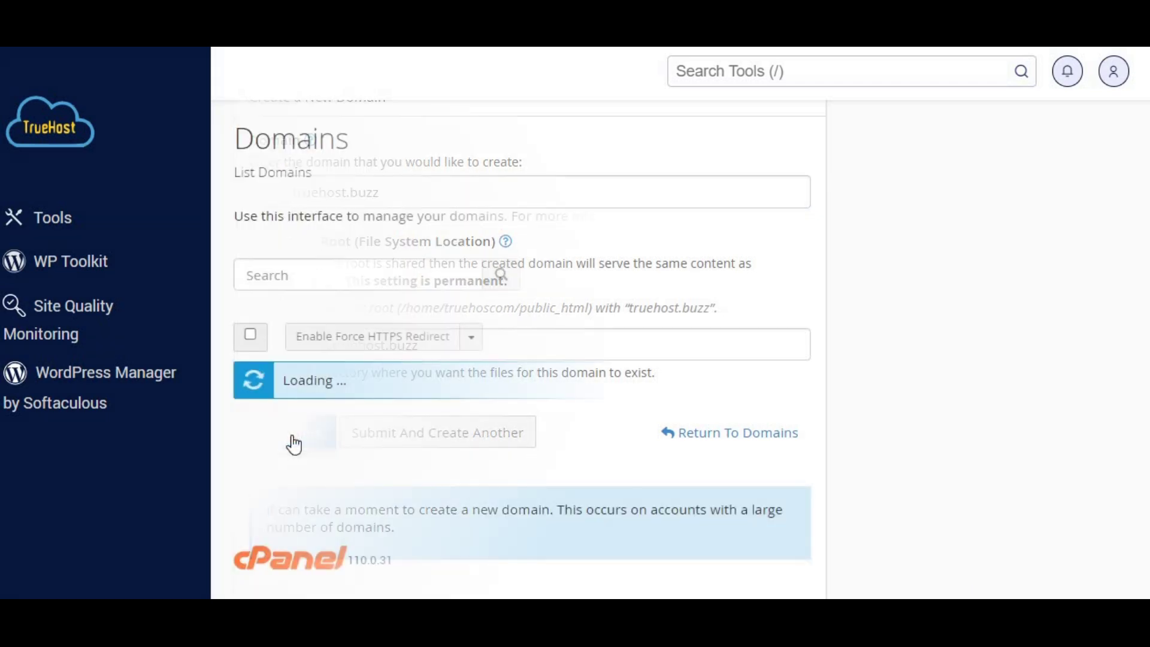
scroll(659, 324, down, 1)
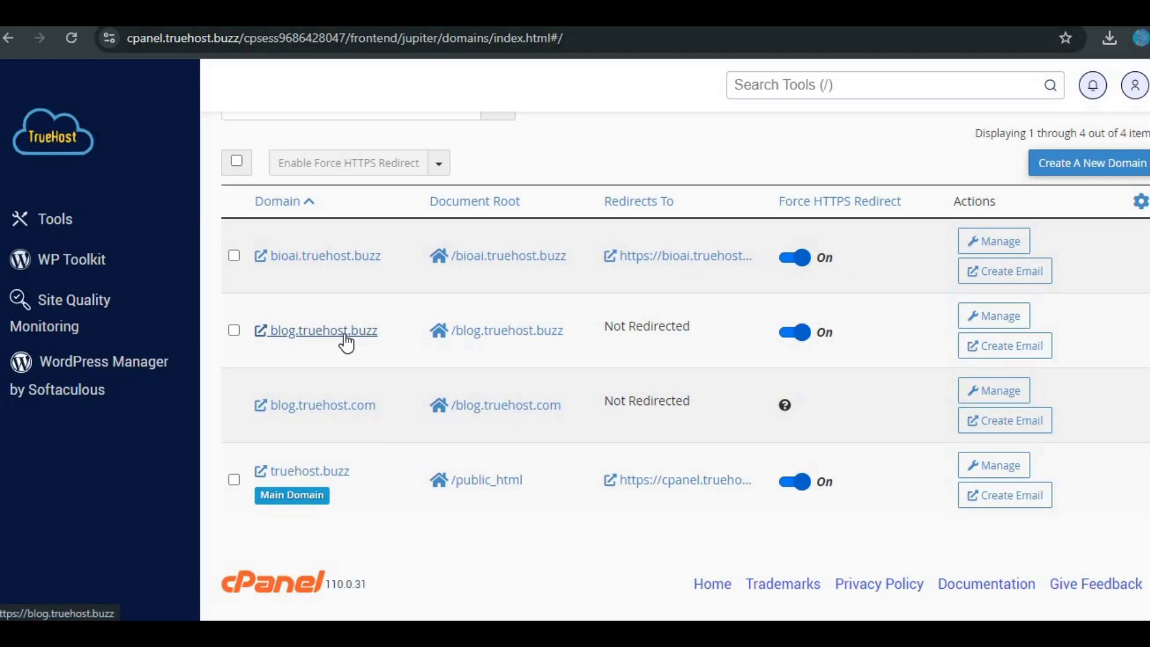
Step: Open blog.truehost.buzz to confirm it loads over HTTPS, then go back to the cPanel tools
click(349, 336)
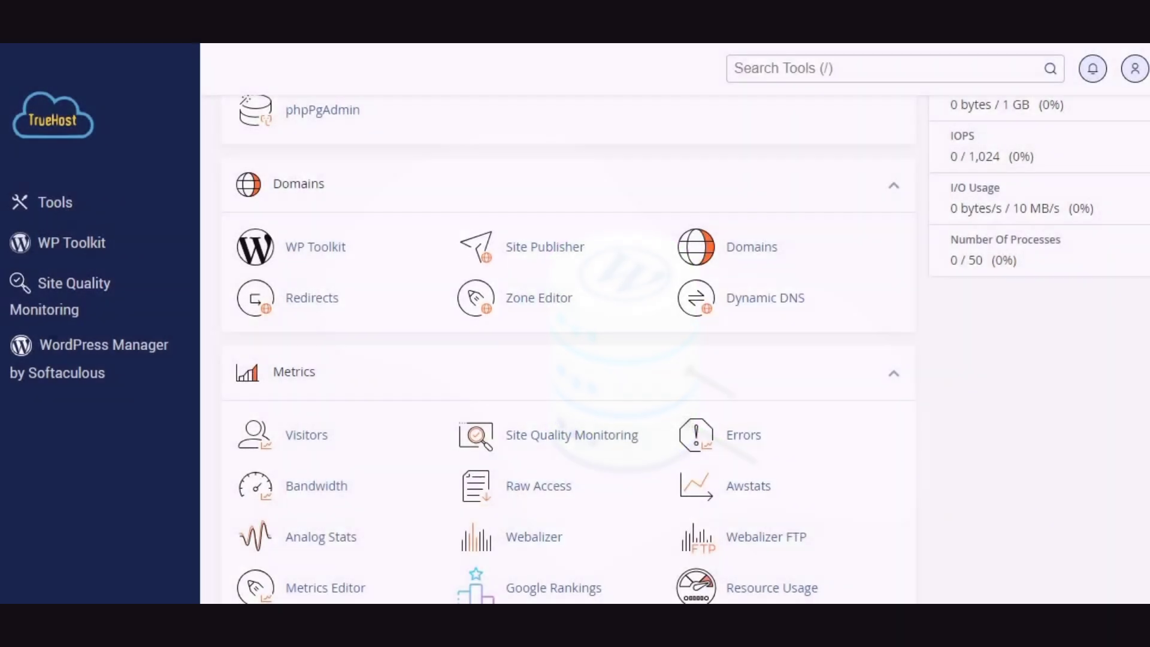
scroll(557, 321, up, 5)
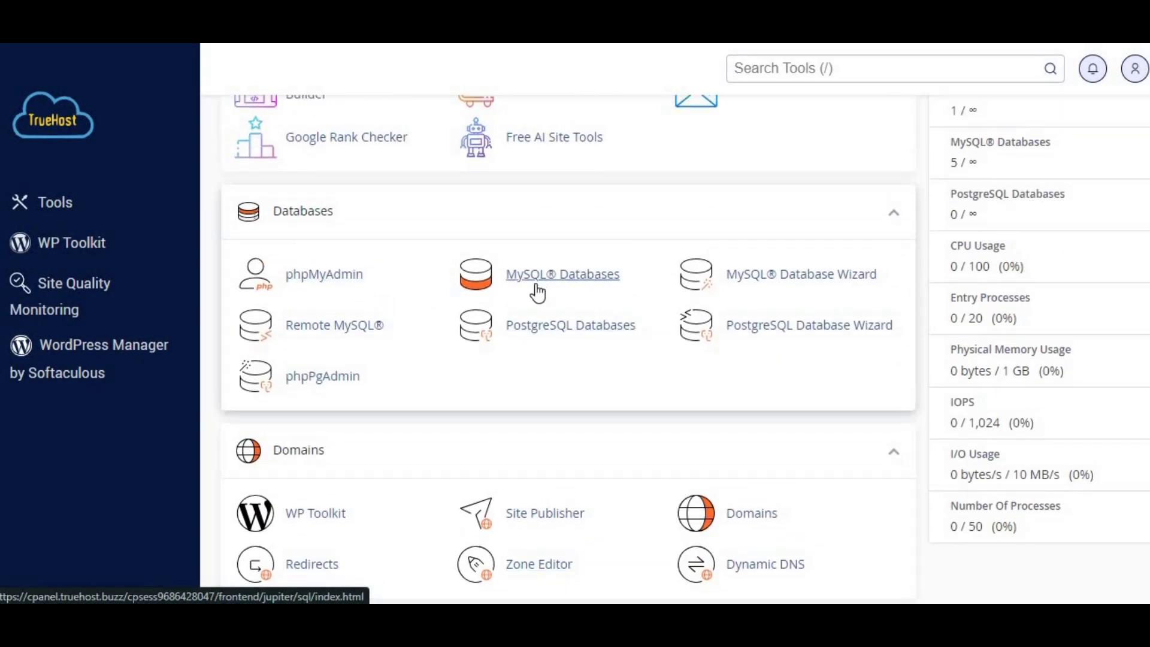
Step: Create the MySQL database wp_bioaiblog in MySQL® Databases
click(571, 284)
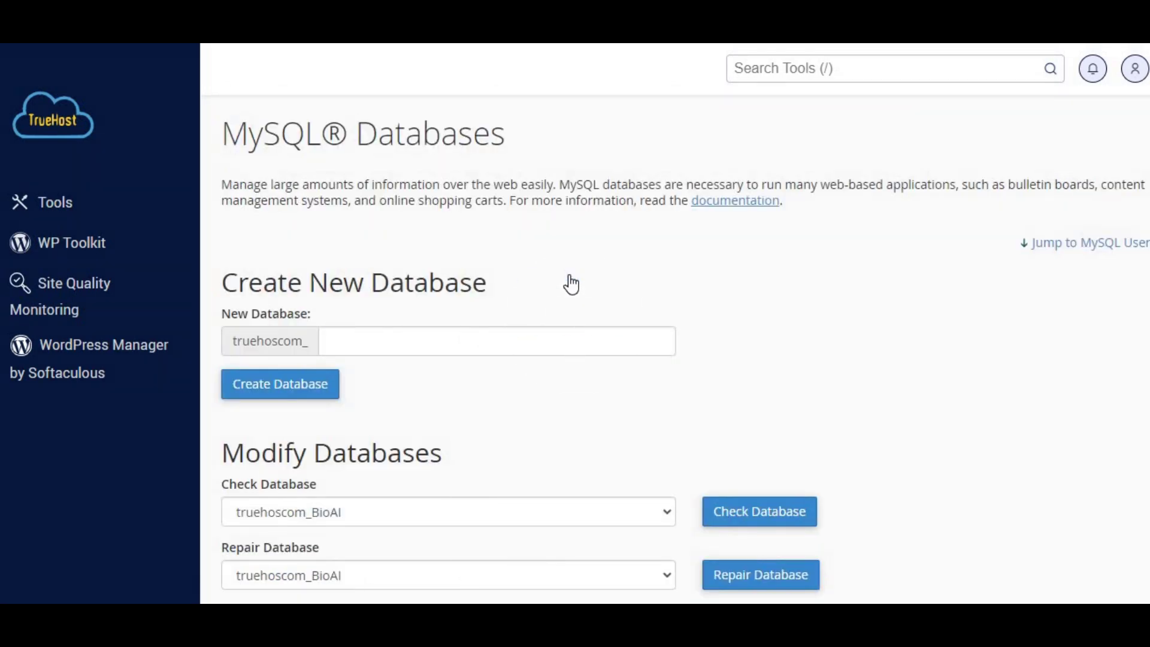
scroll(571, 284, down, 1)
click(392, 266)
text(wp_bioaiblog)
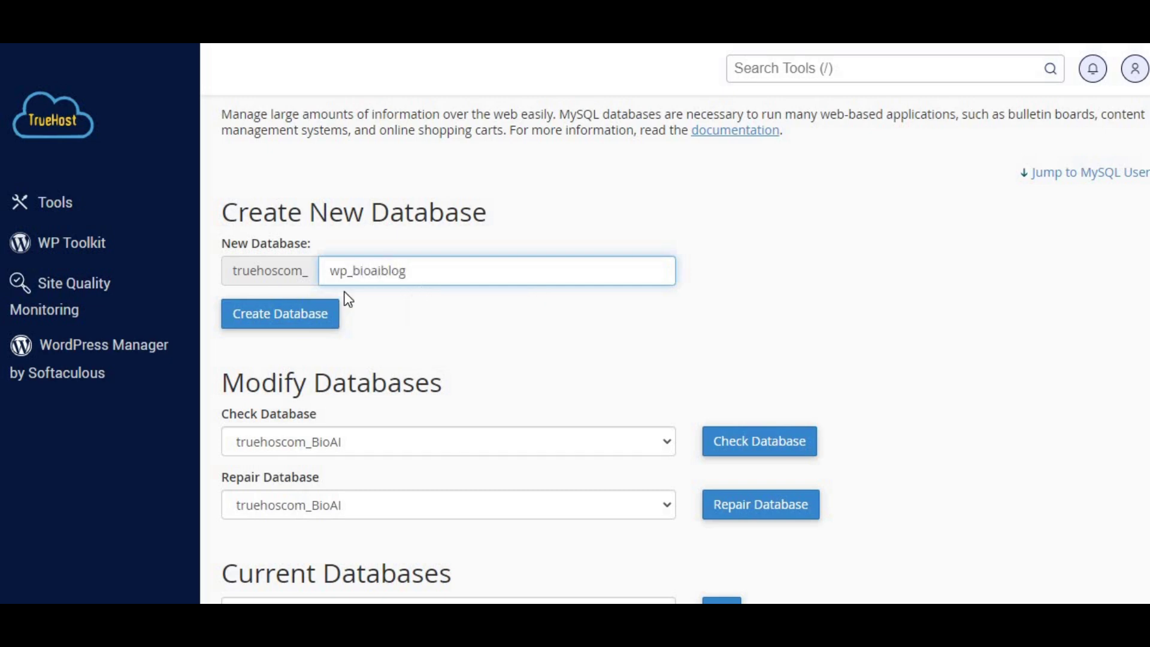
click(274, 327)
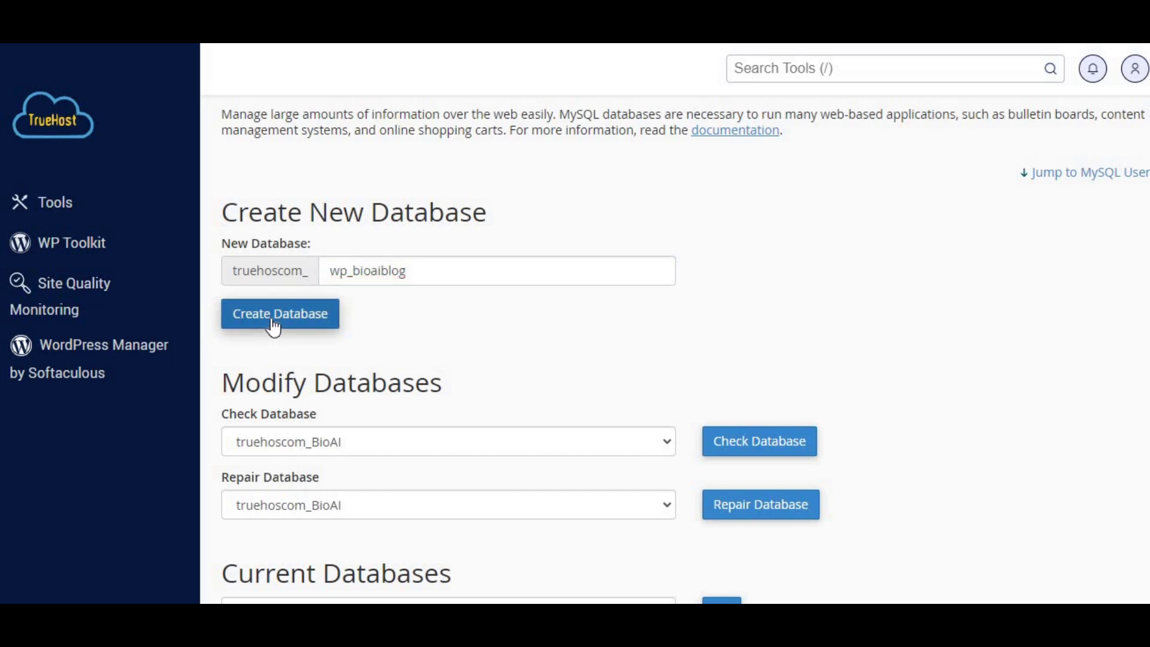
click(695, 257)
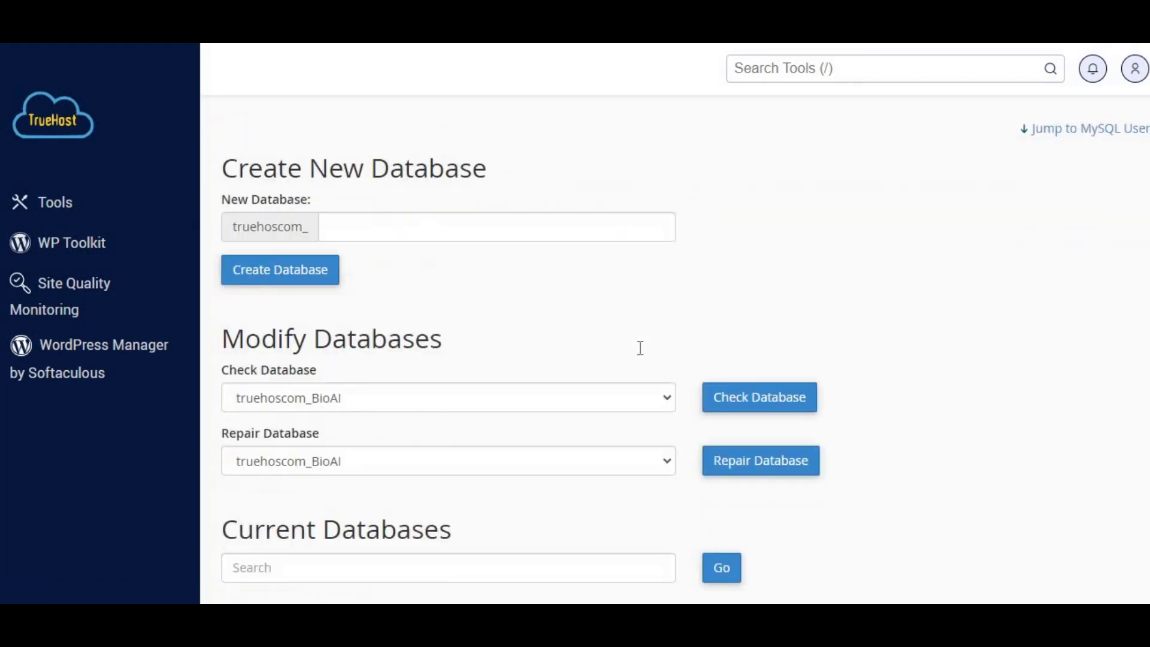
Step: Create a MySQL user named BioAI with a password
scroll(641, 347, down, 8)
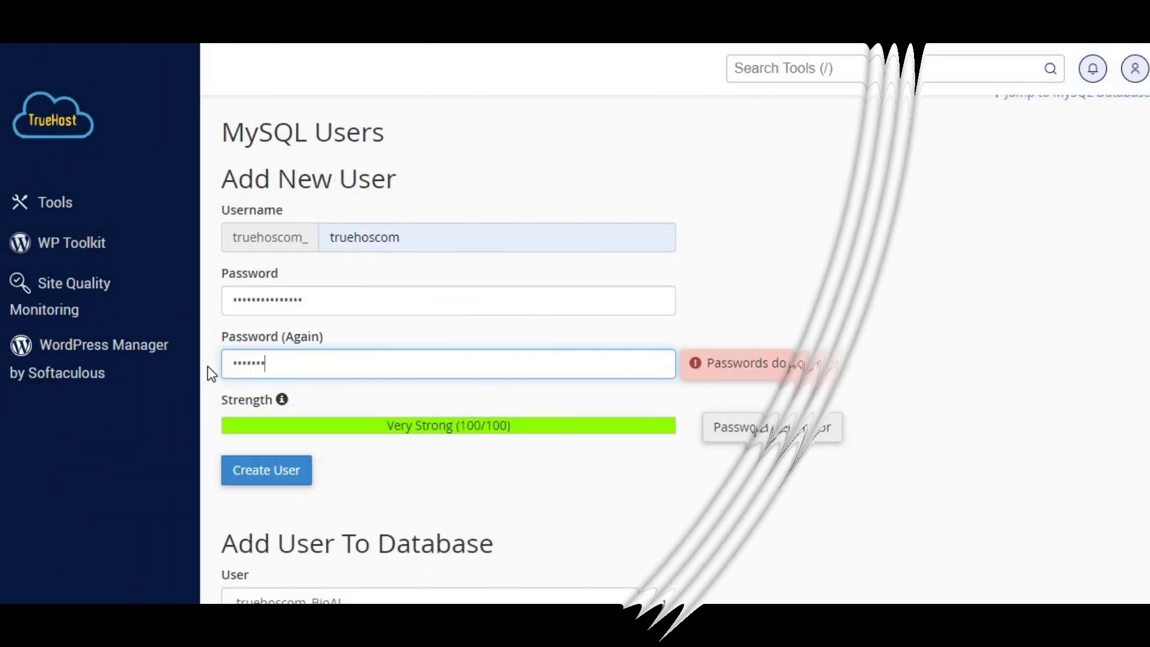
text(••••••••)
scroll(357, 341, down, 2)
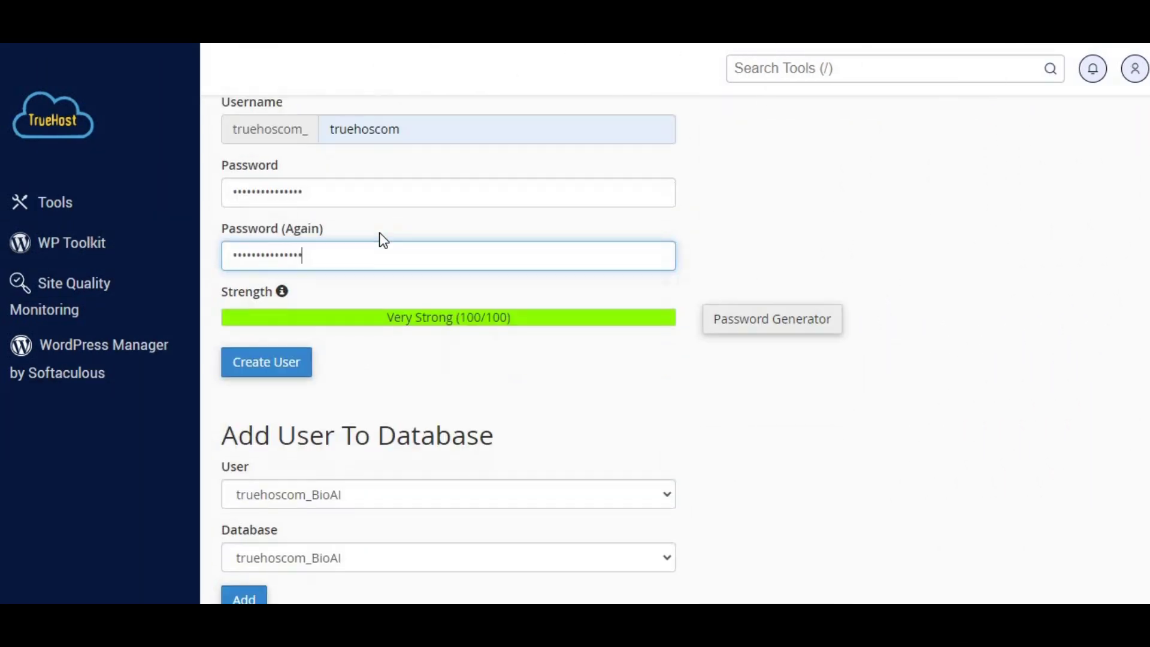
drag(400, 129, 332, 145)
text(BioAI)
click(264, 362)
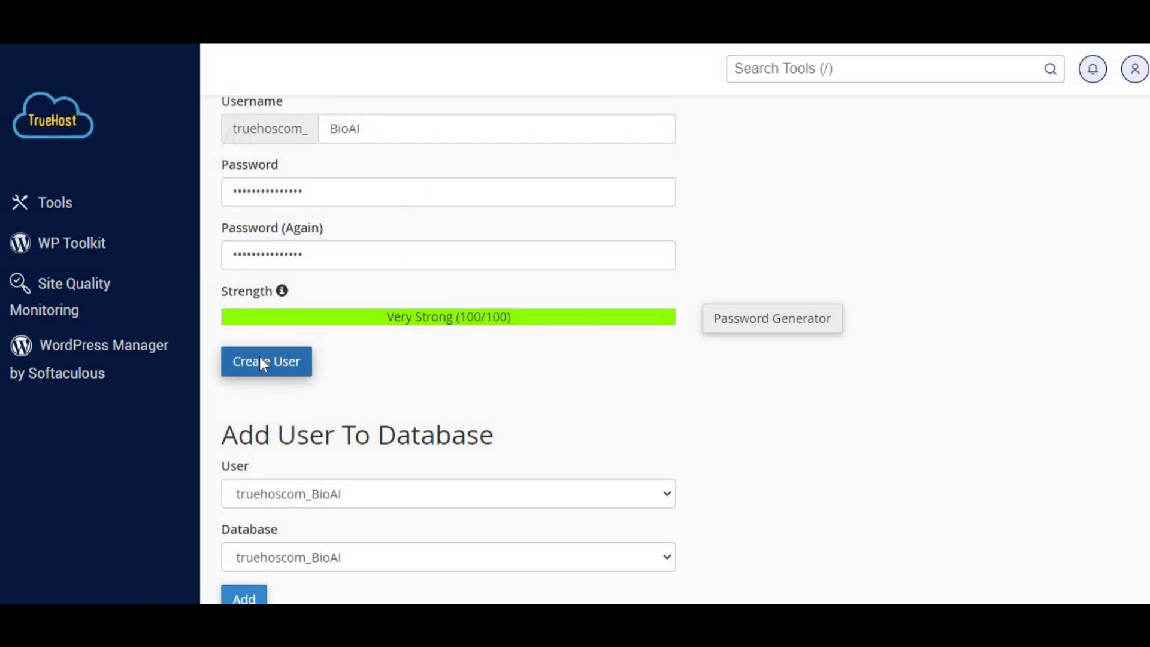
Step: Add the BioAI user to the wp_bioaiblog database
scroll(260, 362, down, 5)
scroll(660, 279, up, 3)
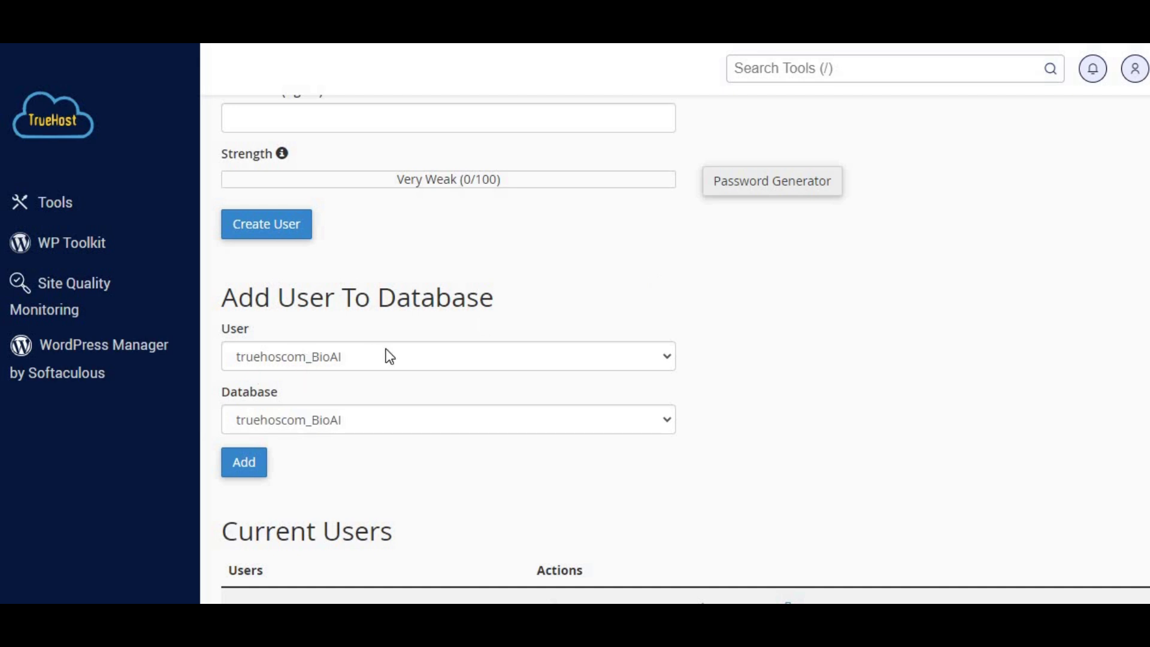
scroll(378, 406, down, 1)
click(244, 396)
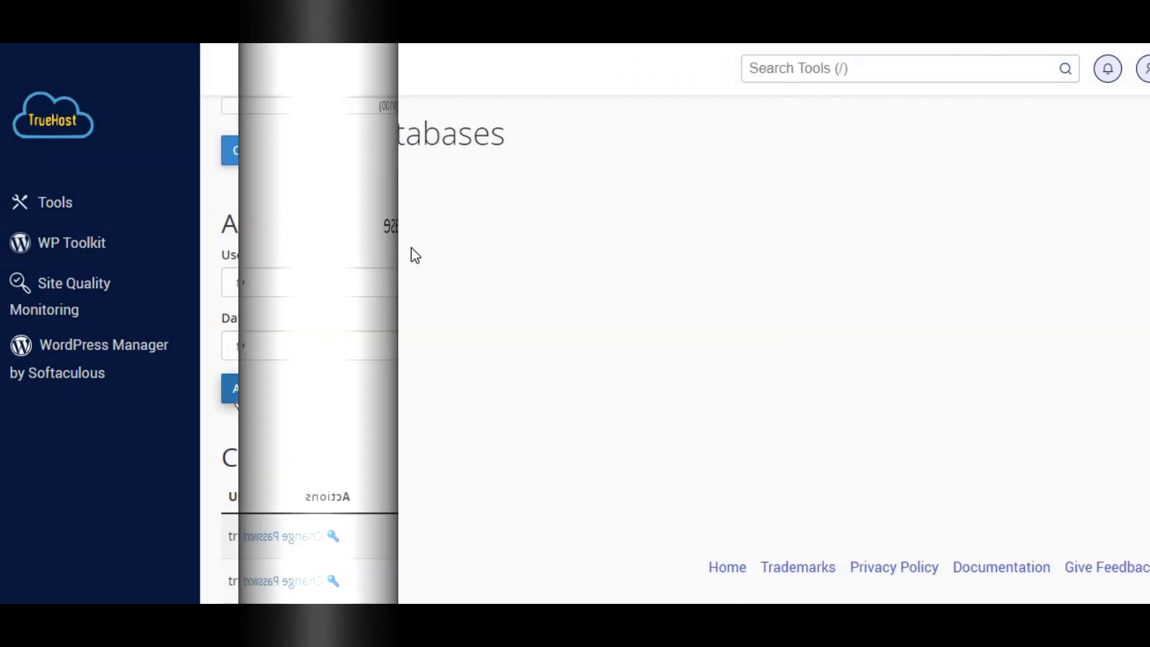
scroll(377, 231, down, 5)
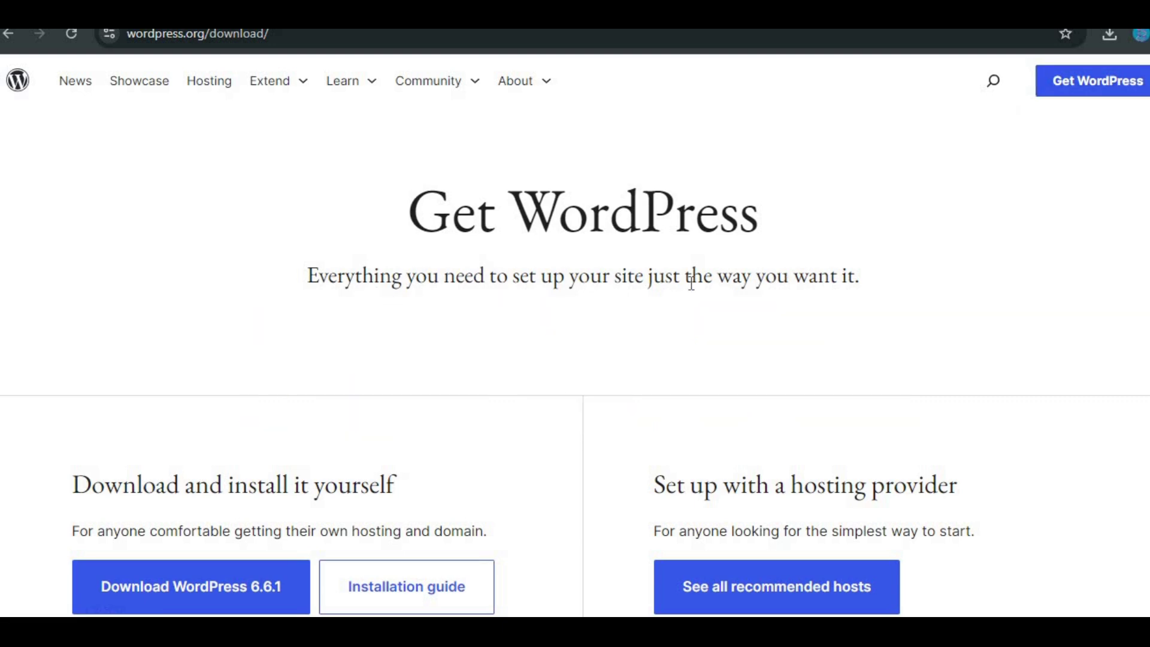
Step: Download WordPress 6.6.1 from wordpress.org and close the thank-you popup
click(205, 594)
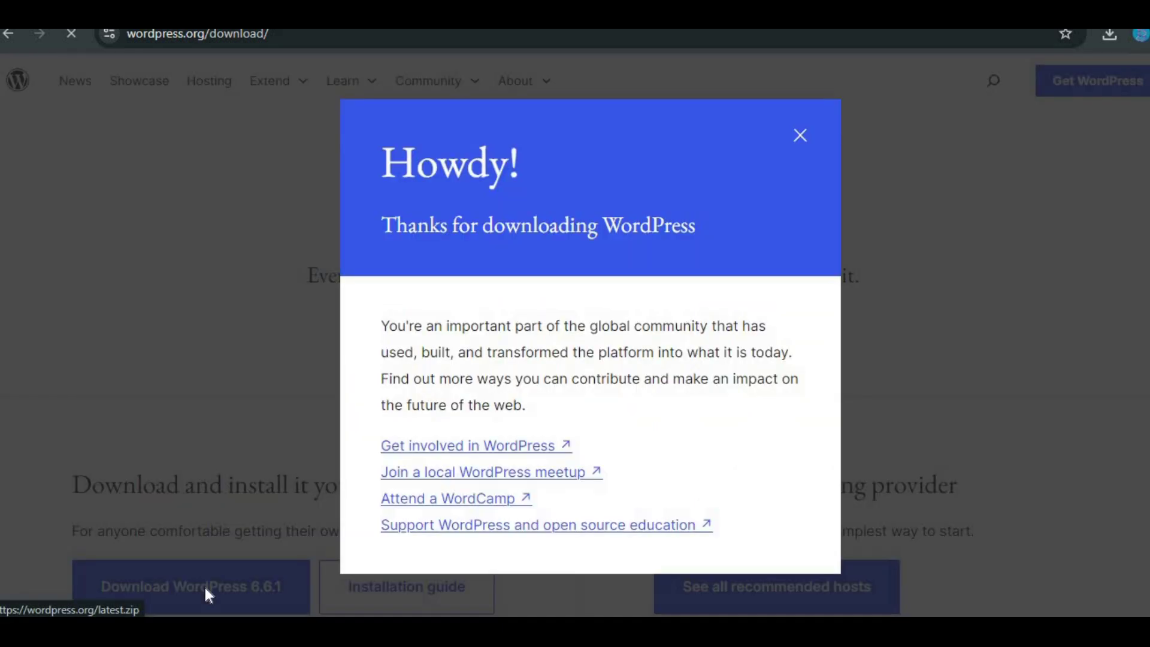
click(801, 136)
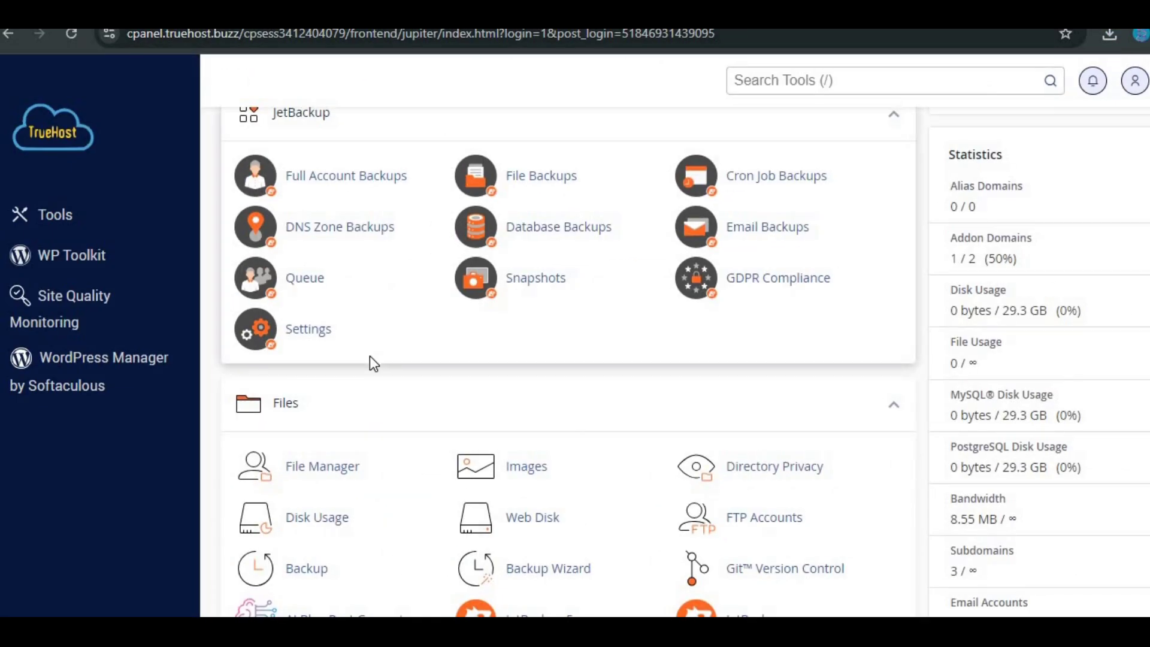
Step: In File Manager, extract the WordPress zip archive into blog.truehost.buzz
scroll(370, 357, down, 5)
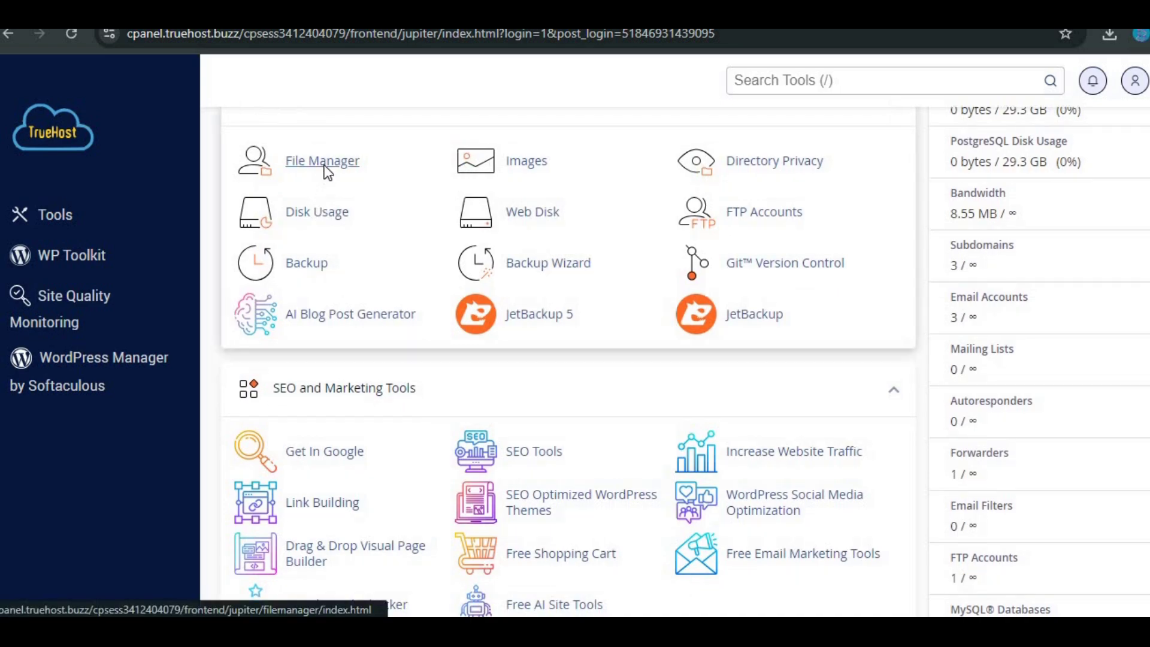
click(325, 171)
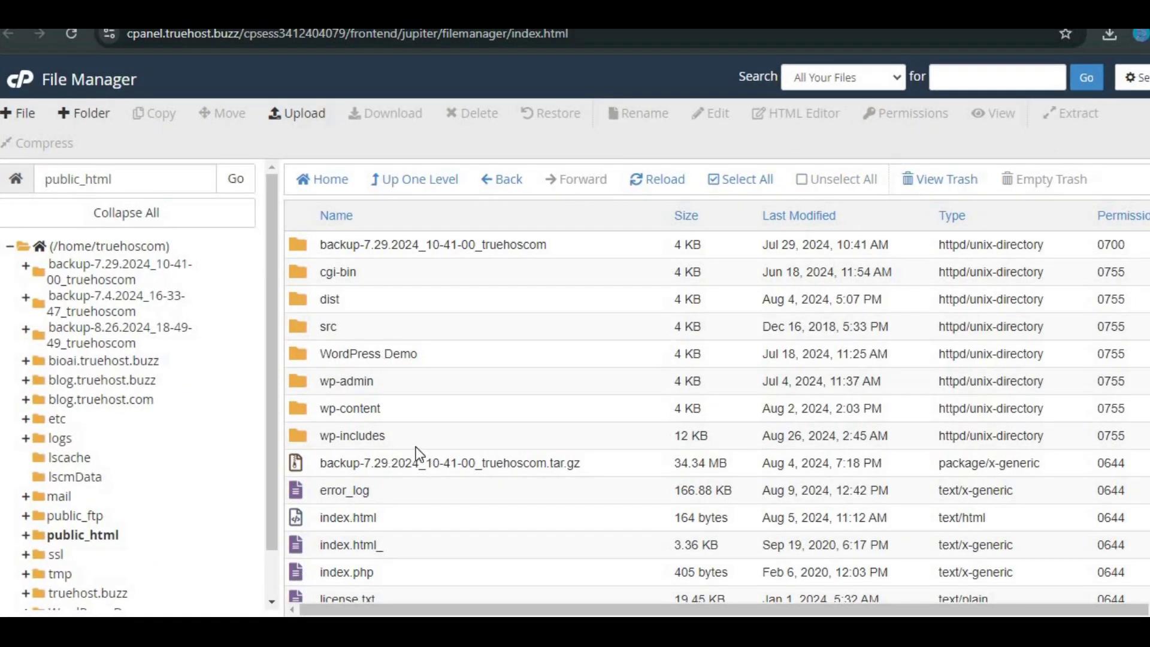
click(303, 117)
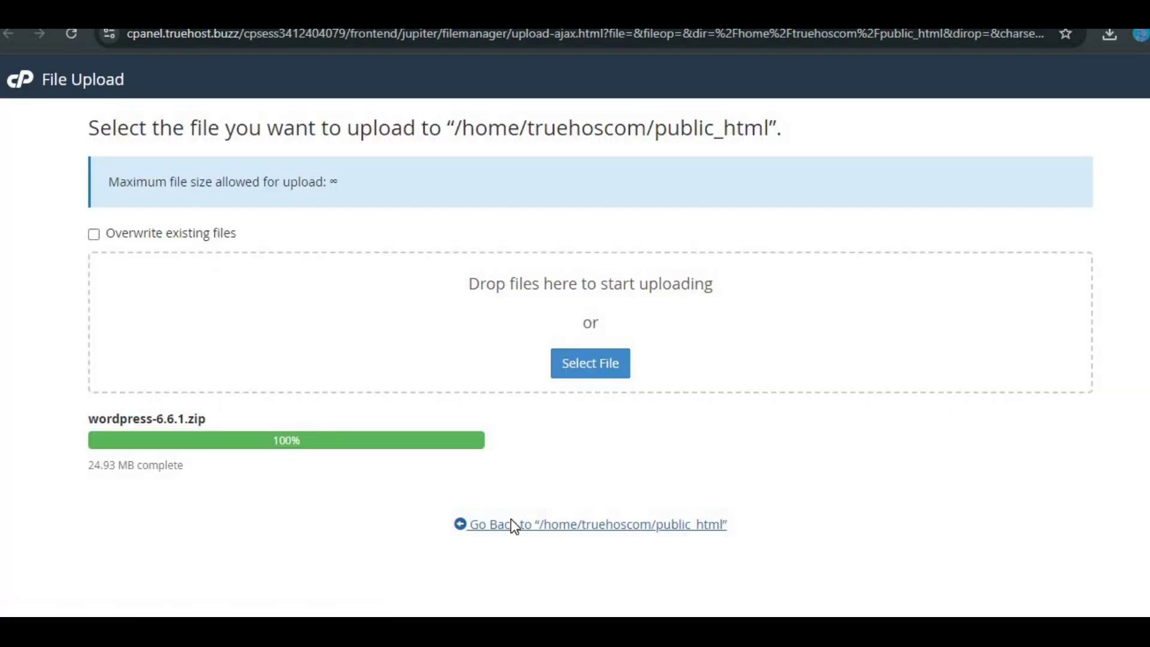
click(511, 519)
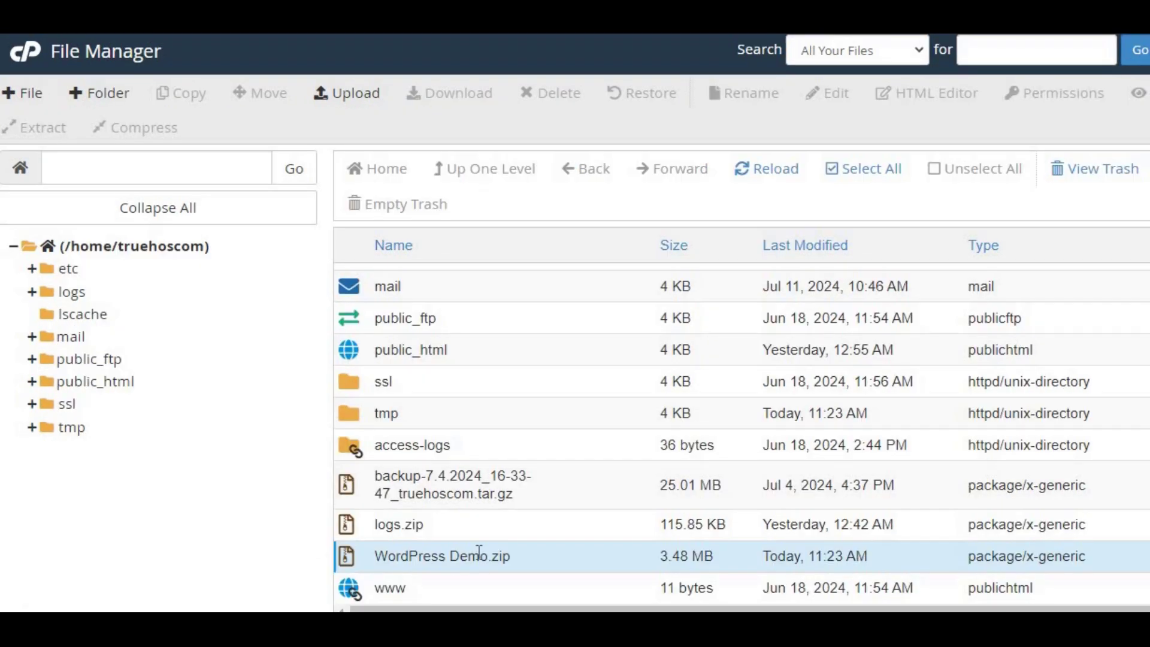
right_click(479, 552)
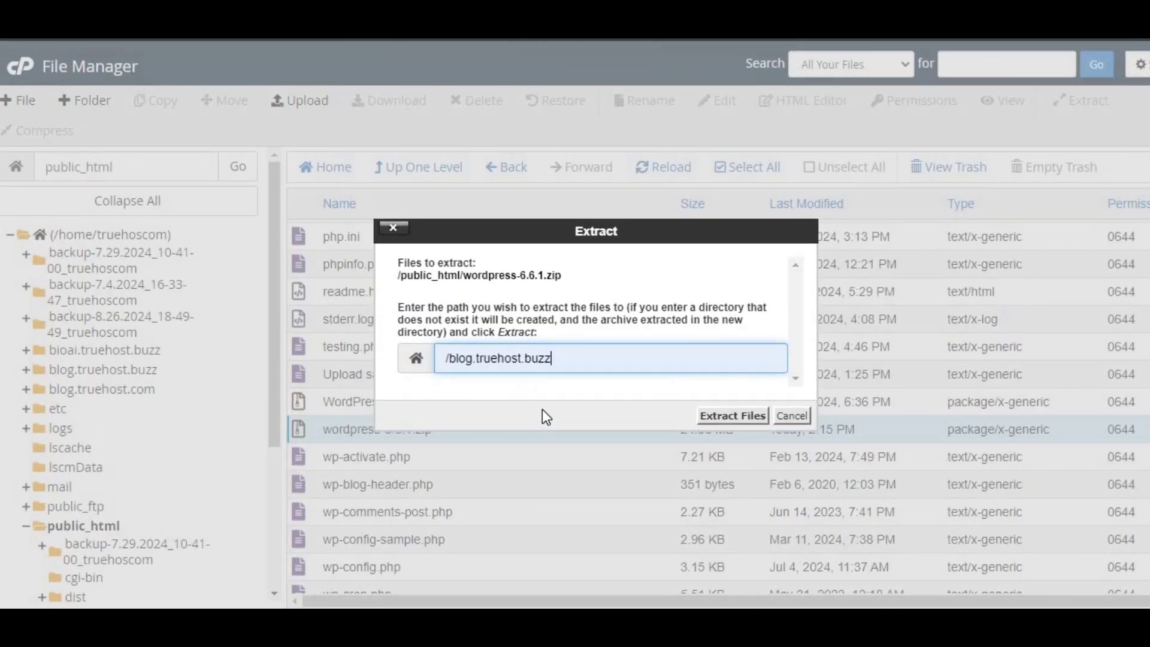
click(726, 413)
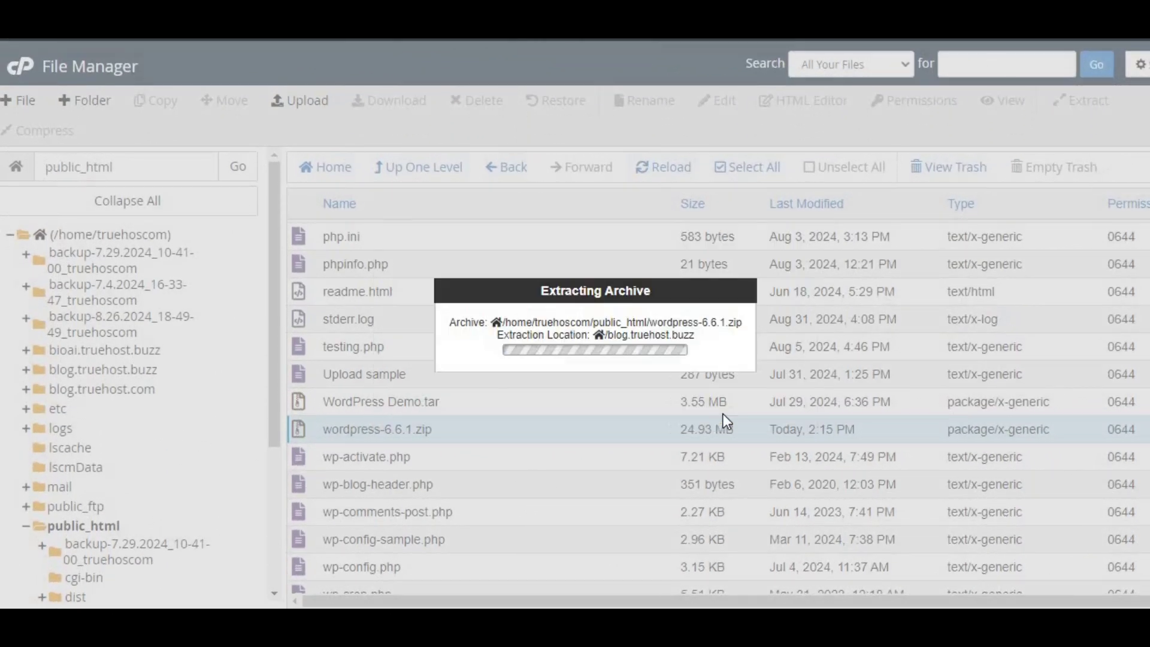
click(890, 505)
Step: Go into the blog.truehost.buzz folder and start moving the wordpress folder
click(441, 171)
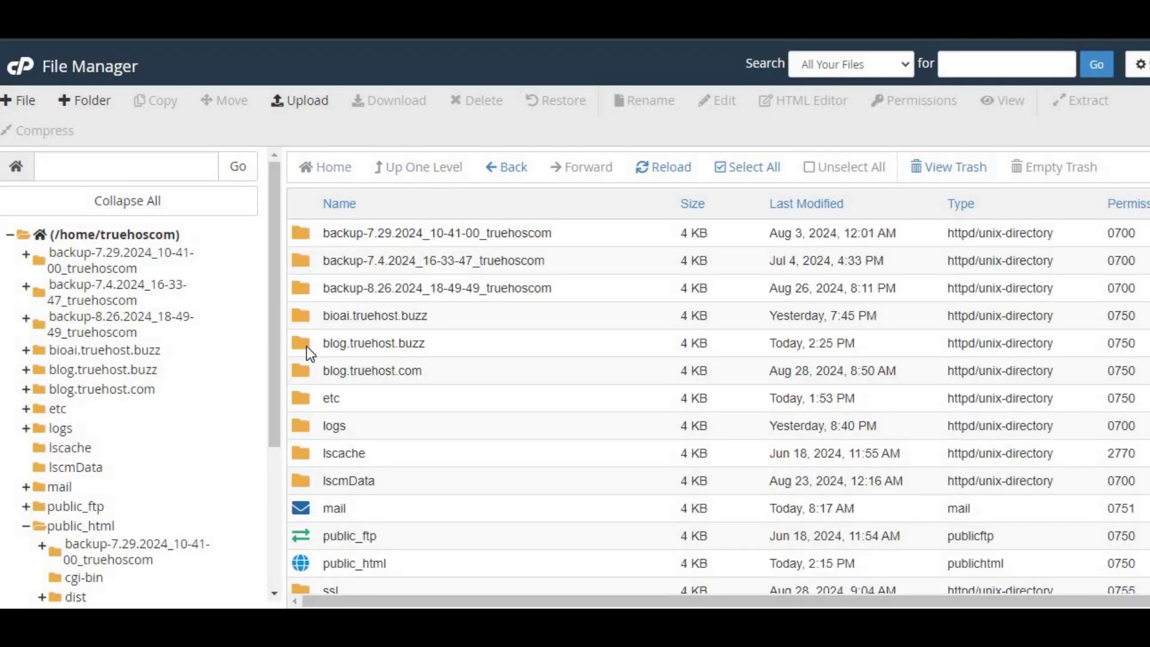
double_click(318, 346)
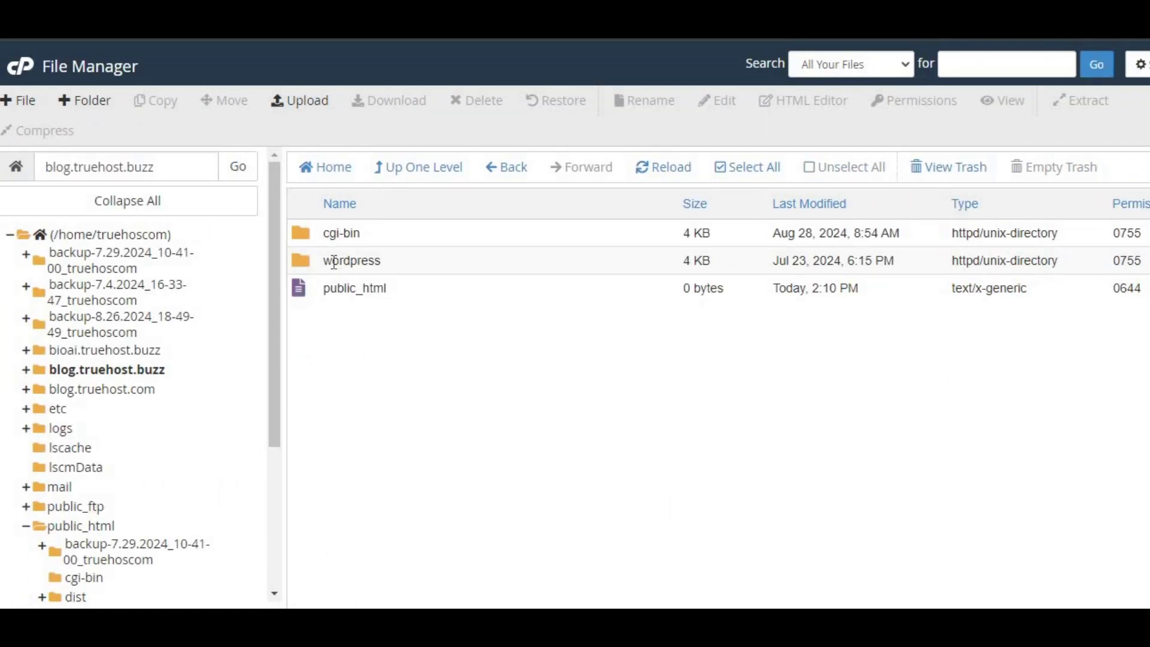
right_click(305, 268)
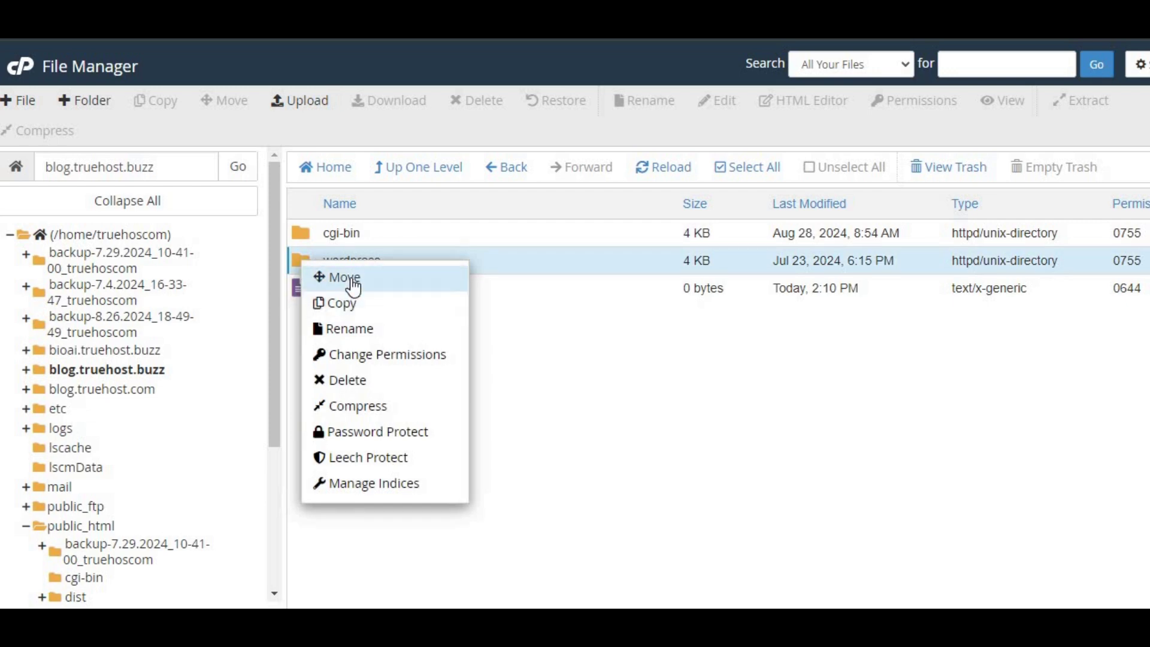
click(351, 279)
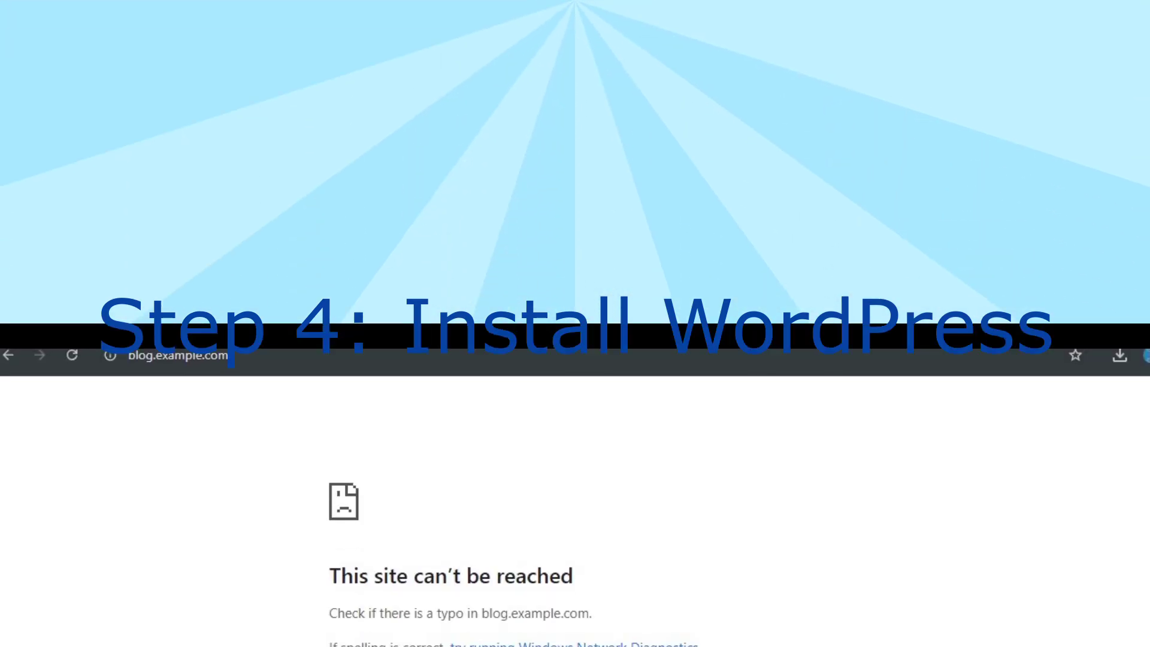
Step: Load blog.truehost.buzz in the browser, correcting the typed address
text(bioai)
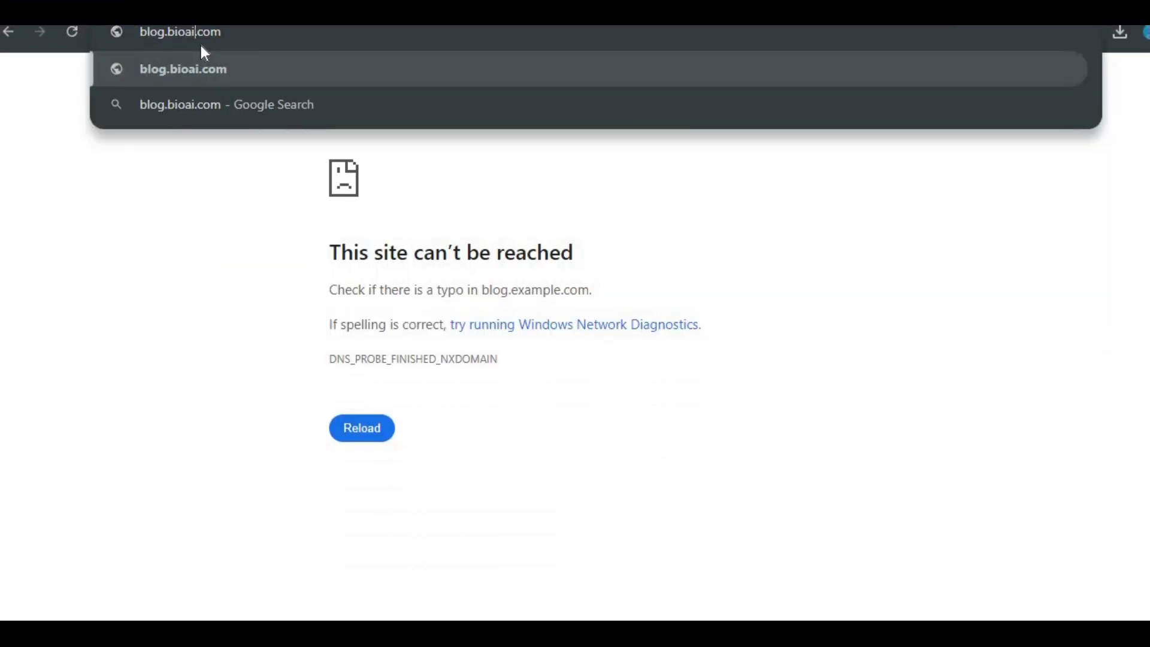
key(BackSpace)
key(BackSpace)
key(BackSpace)
key(BackSpace)
key(BackSpace)
text(truehost)
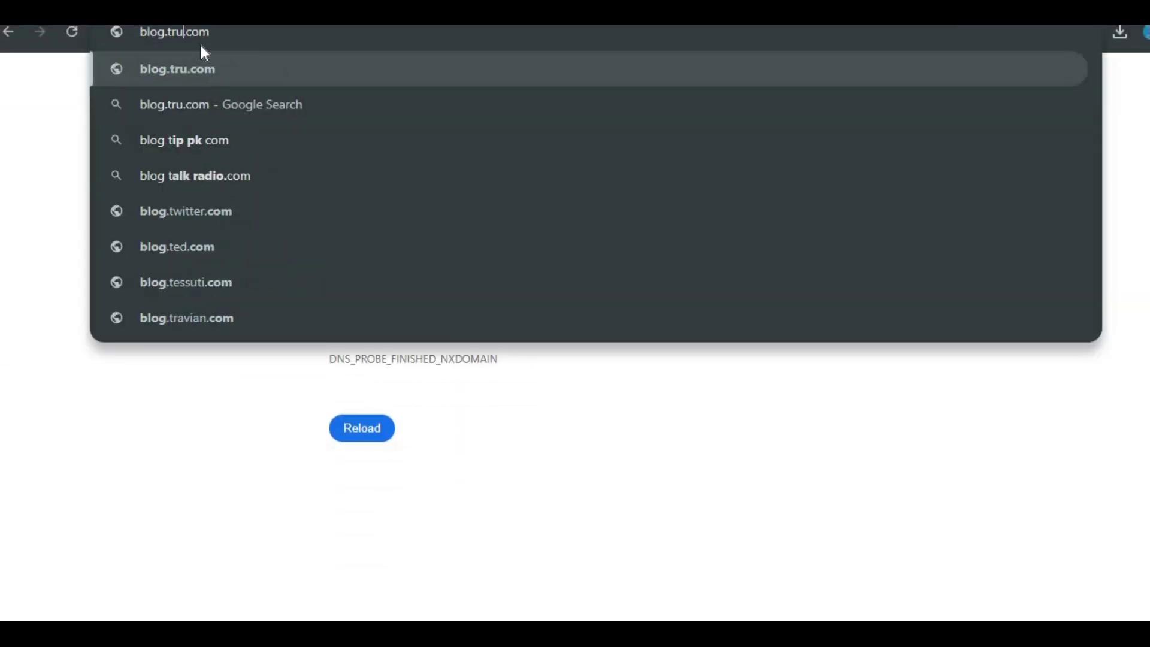
key(Delete)
key(Delete)
key(Delete)
text(buzz)
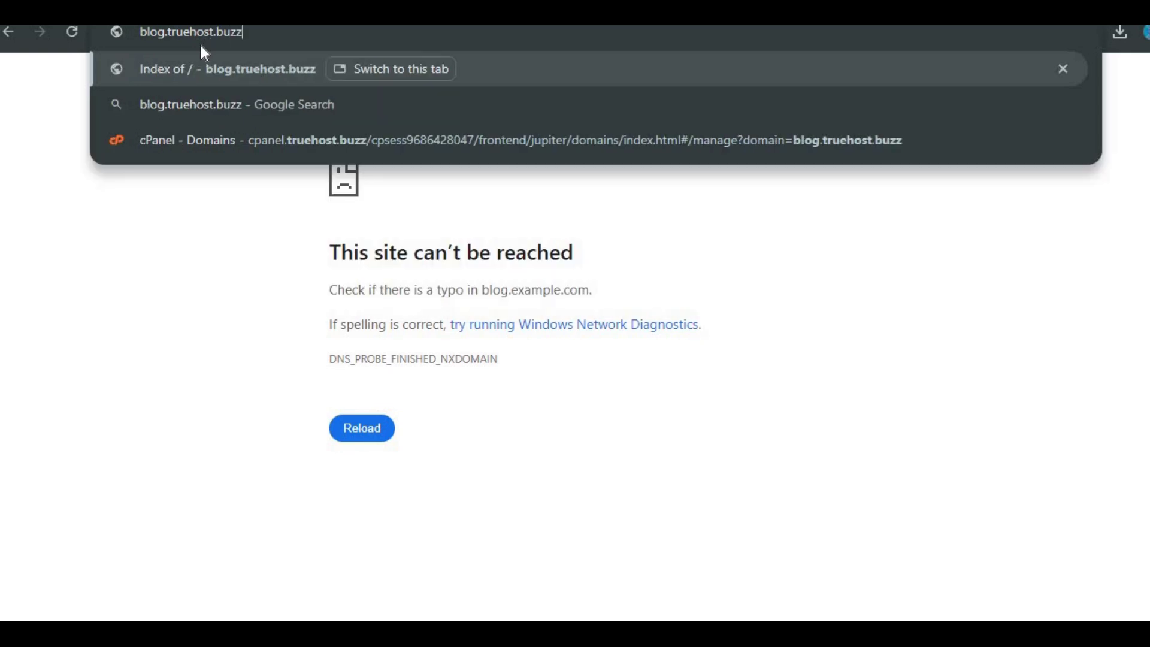
key(Return)
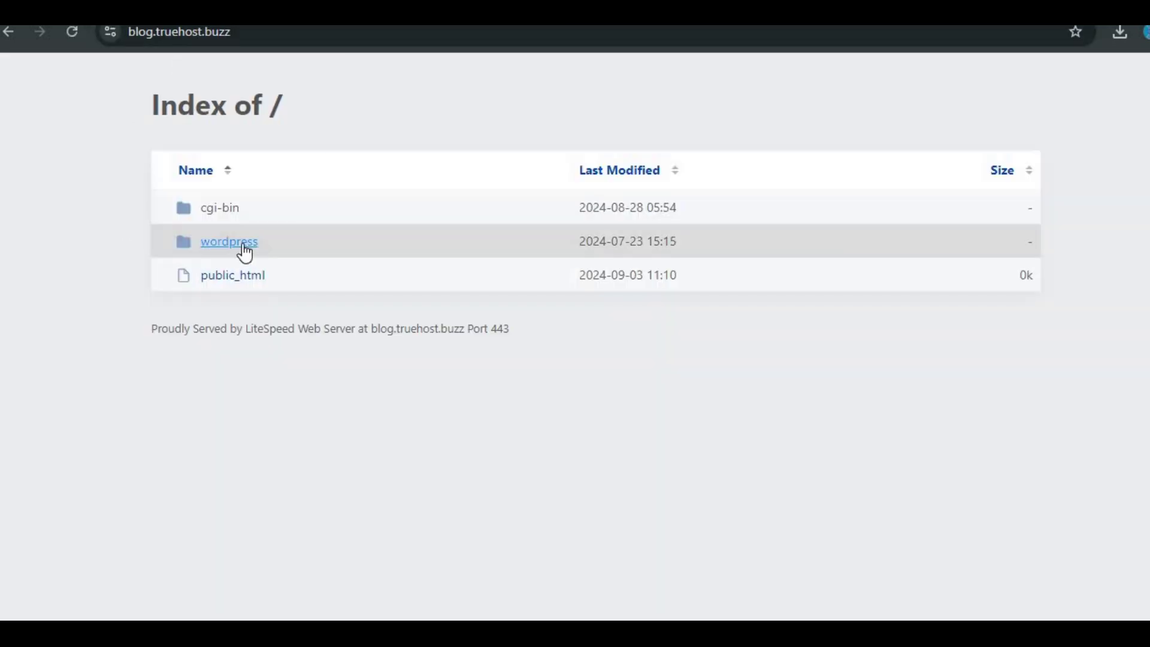
Step: Start the WordPress installer in the wordpress folder with English (United States)
click(244, 246)
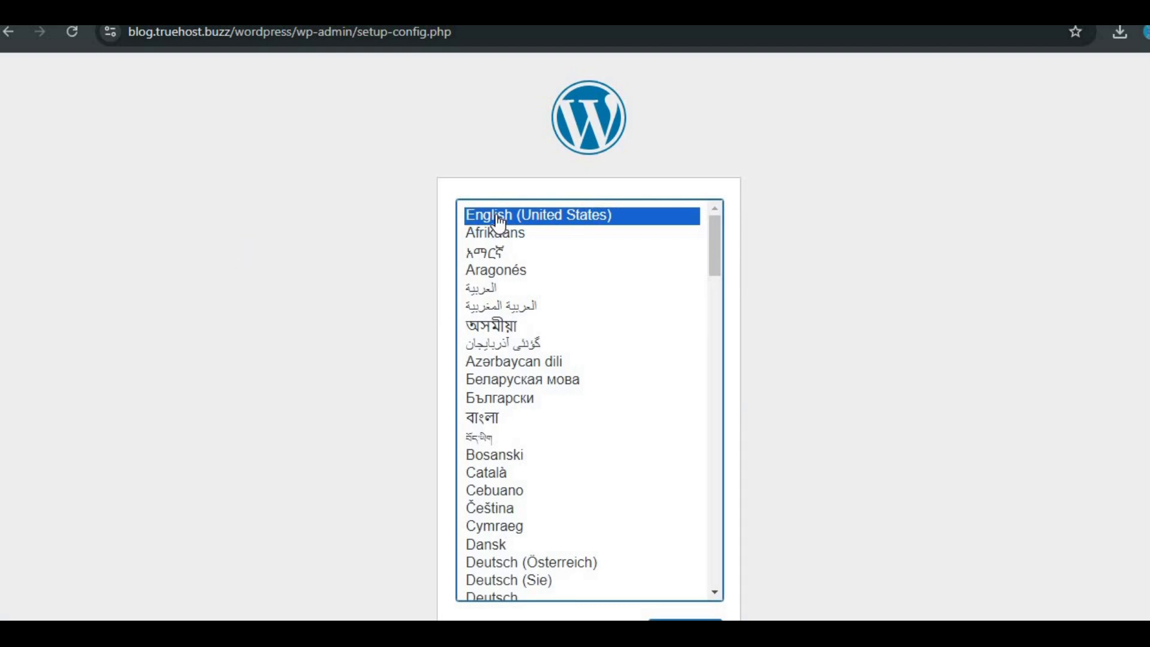
scroll(500, 222, down, 6)
click(694, 574)
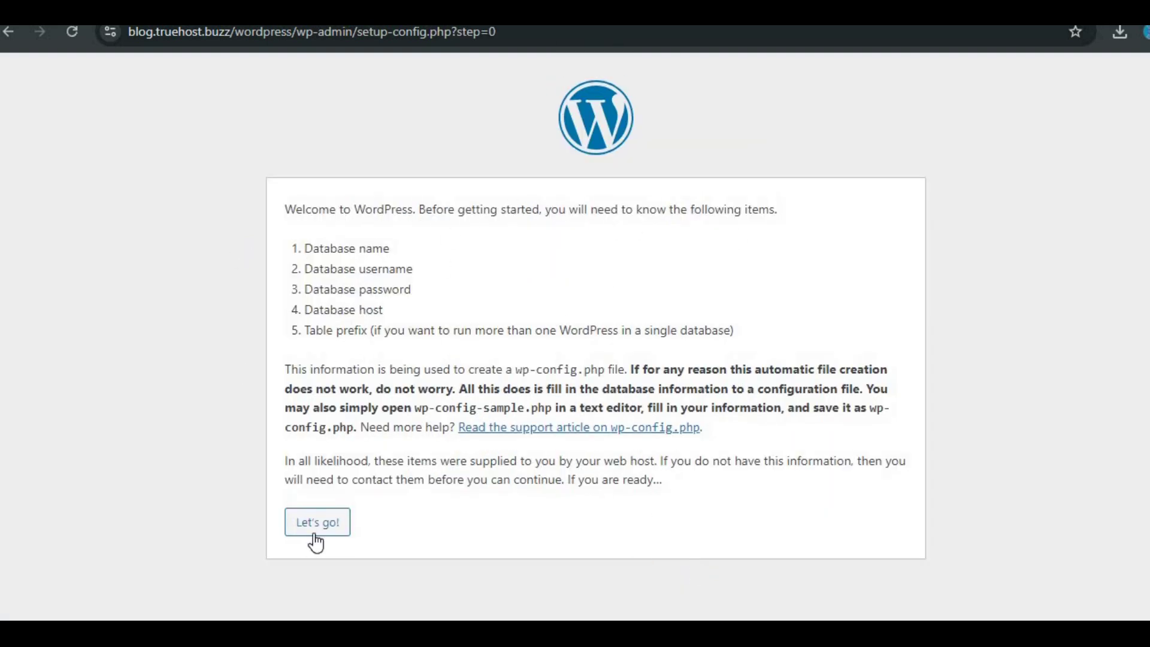
click(317, 533)
Step: Submit the database name, username and password, keeping localhost and the wp_ prefix
click(267, 226)
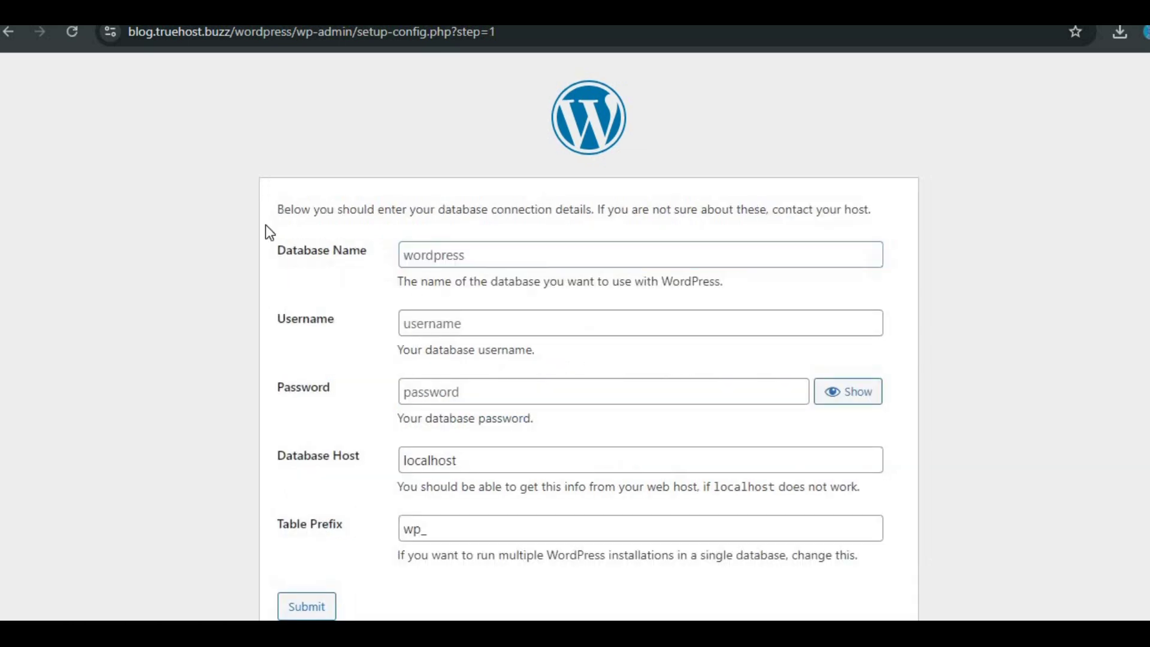
click(453, 254)
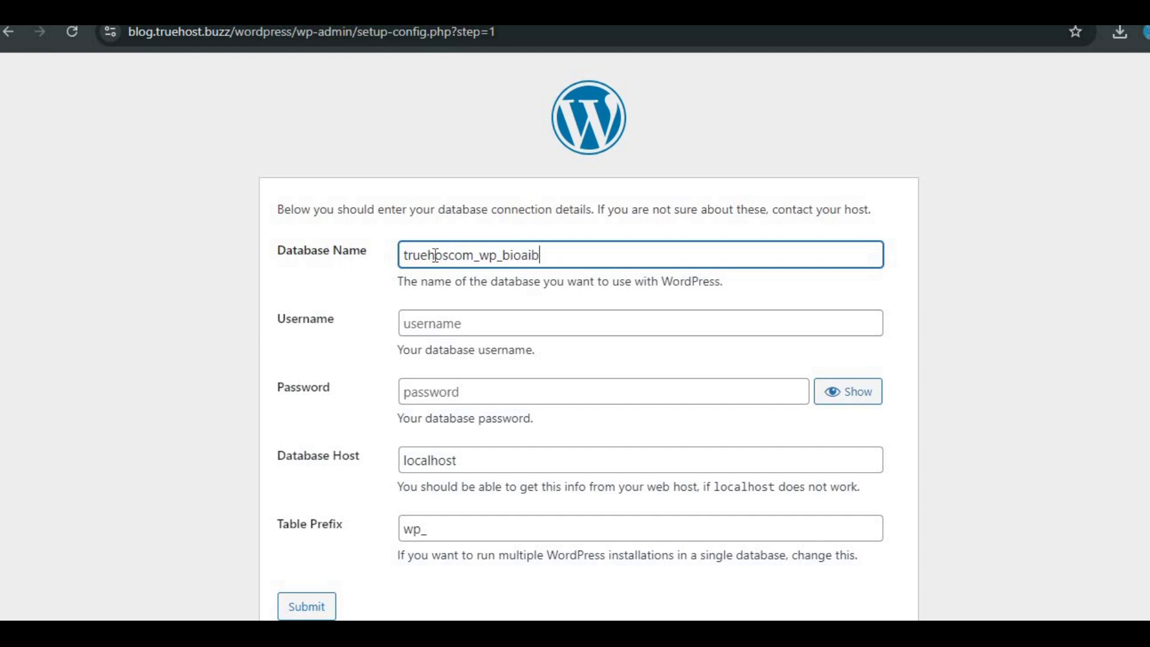
click(472, 316)
text(trueho)
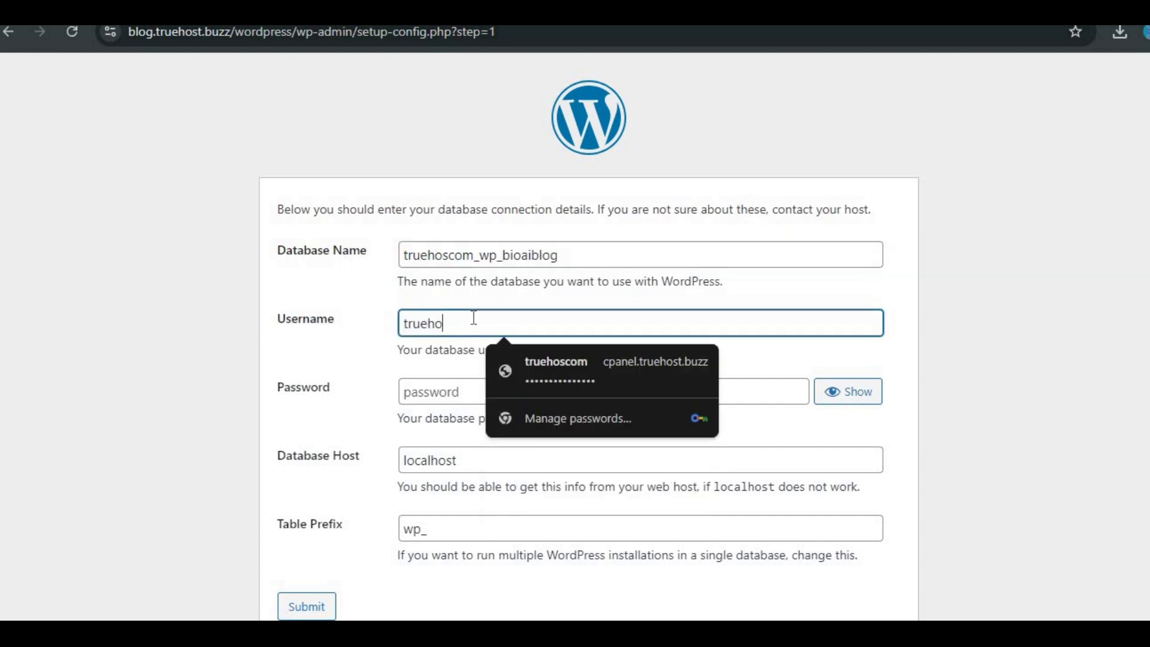
text(scom_wp_bioaiblog)
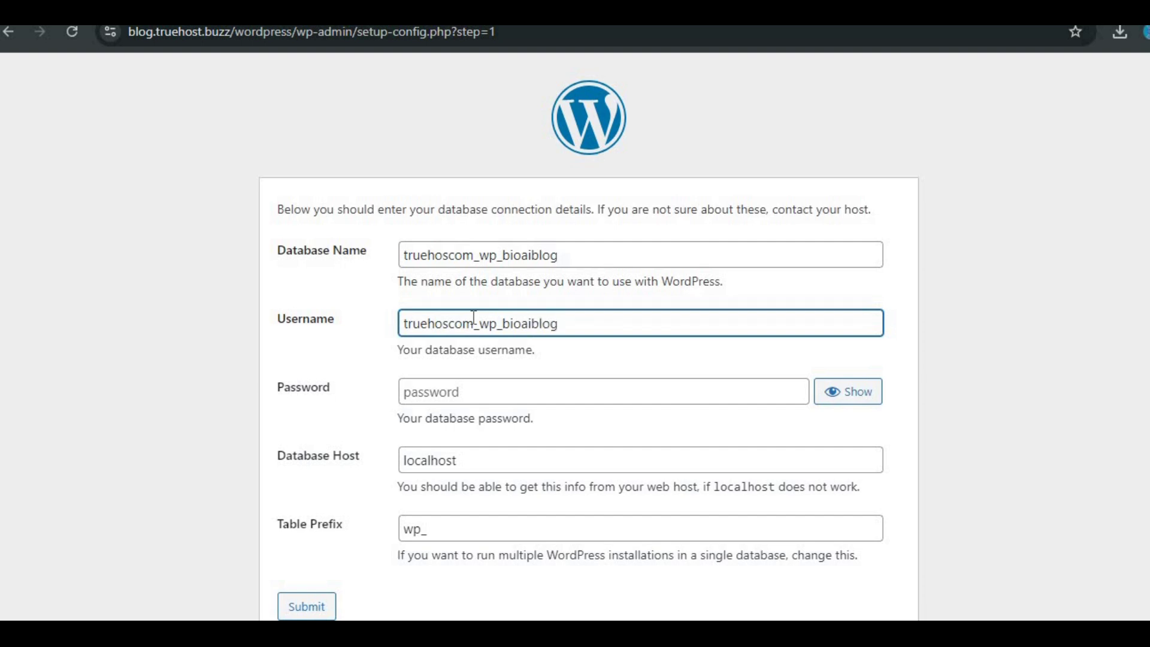
click(475, 392)
text(••••••)
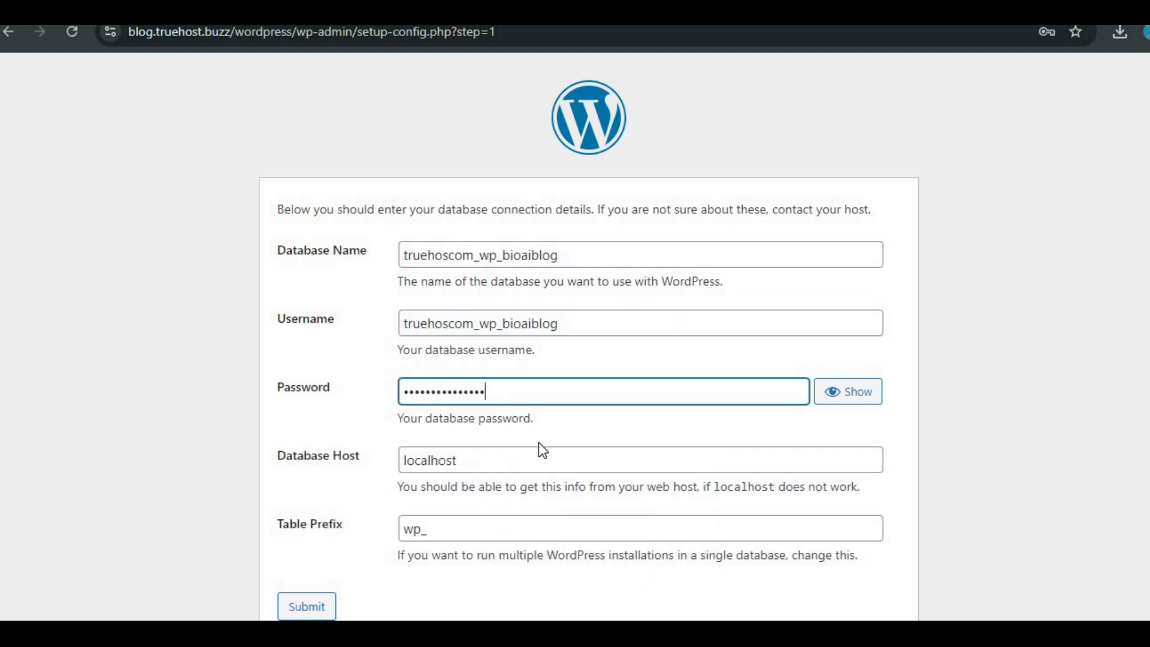
scroll(543, 450, down, 1)
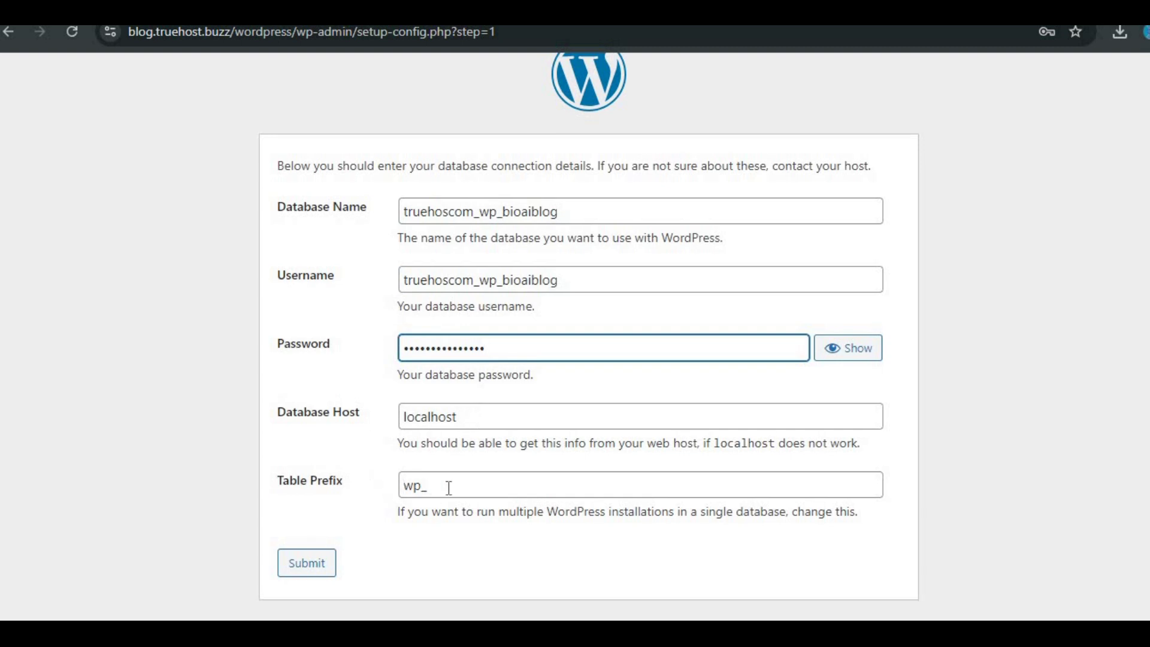
click(324, 565)
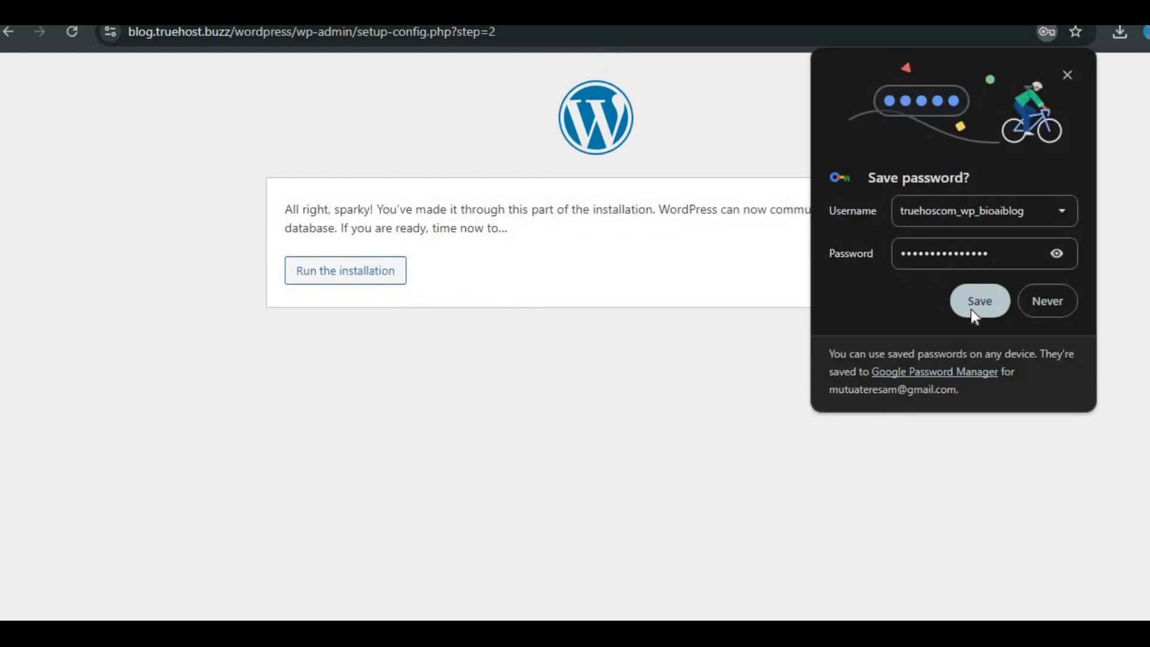
click(972, 311)
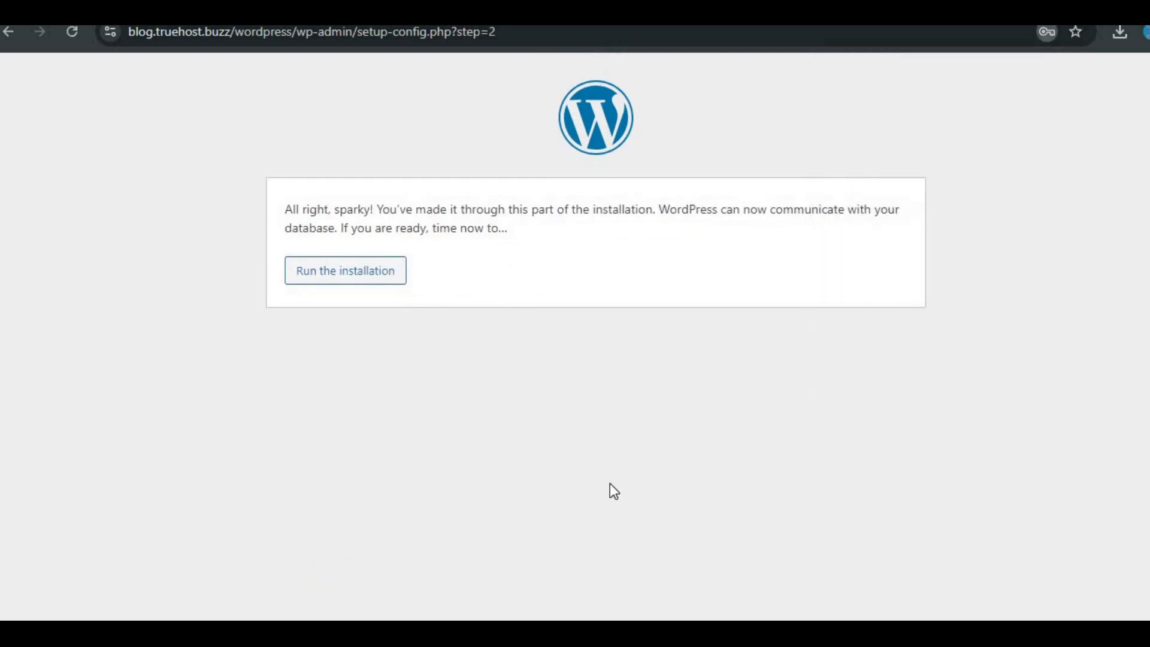
Step: Run the installation and enter BioAI as both site title and admin username
click(367, 274)
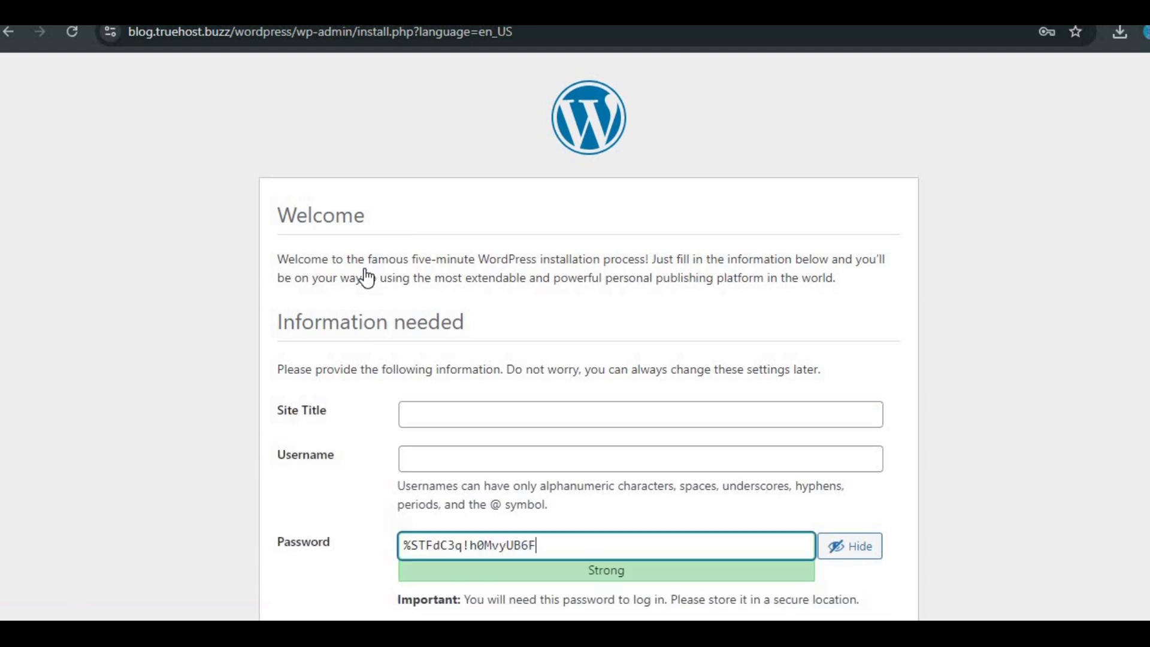
scroll(367, 277, down, 2)
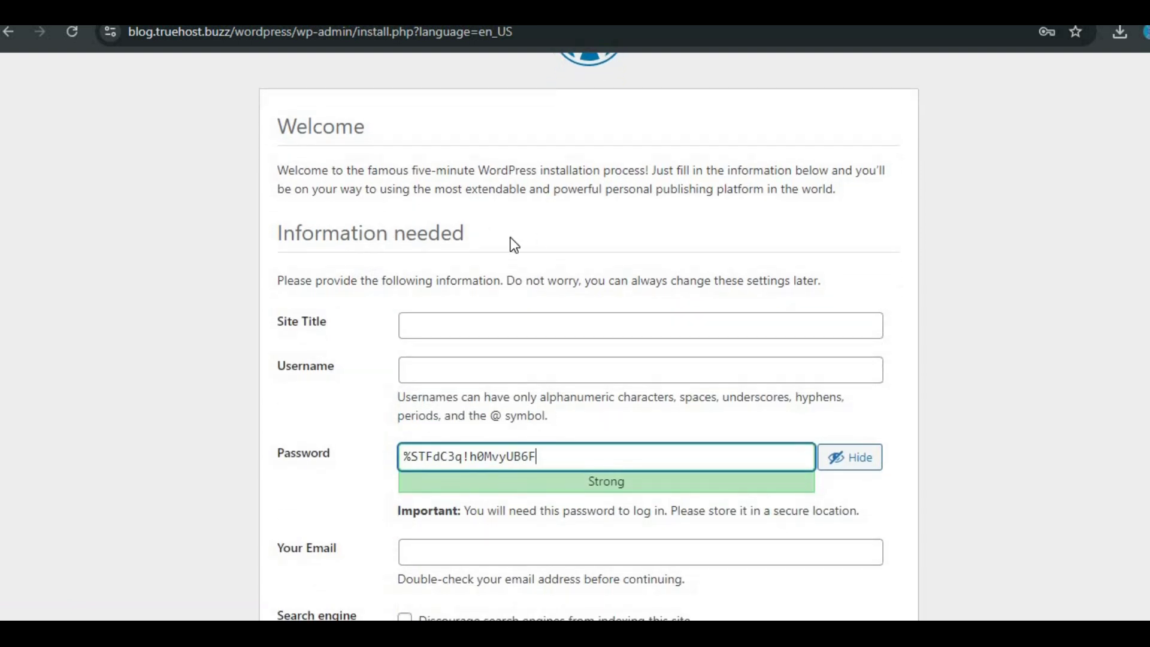
scroll(514, 245, down, 1)
click(481, 266)
text(BioAI)
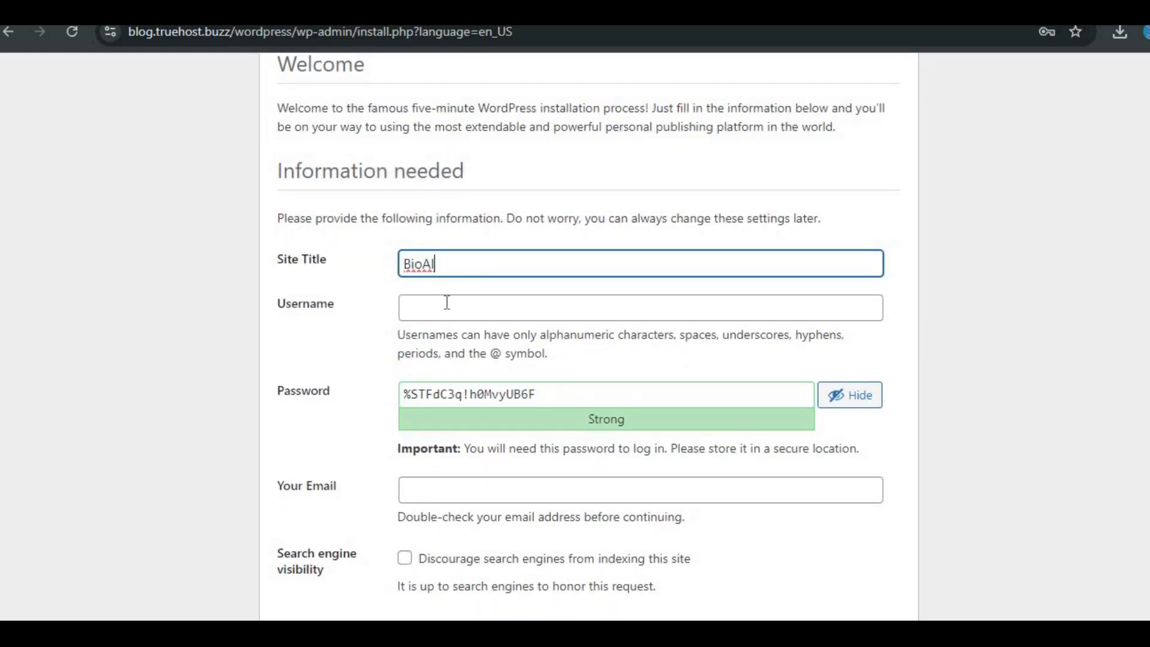
click(447, 303)
text(BioAI)
Step: Replace the generated password with a saved one, enter the admin email, and install
scroll(467, 323, down, 1)
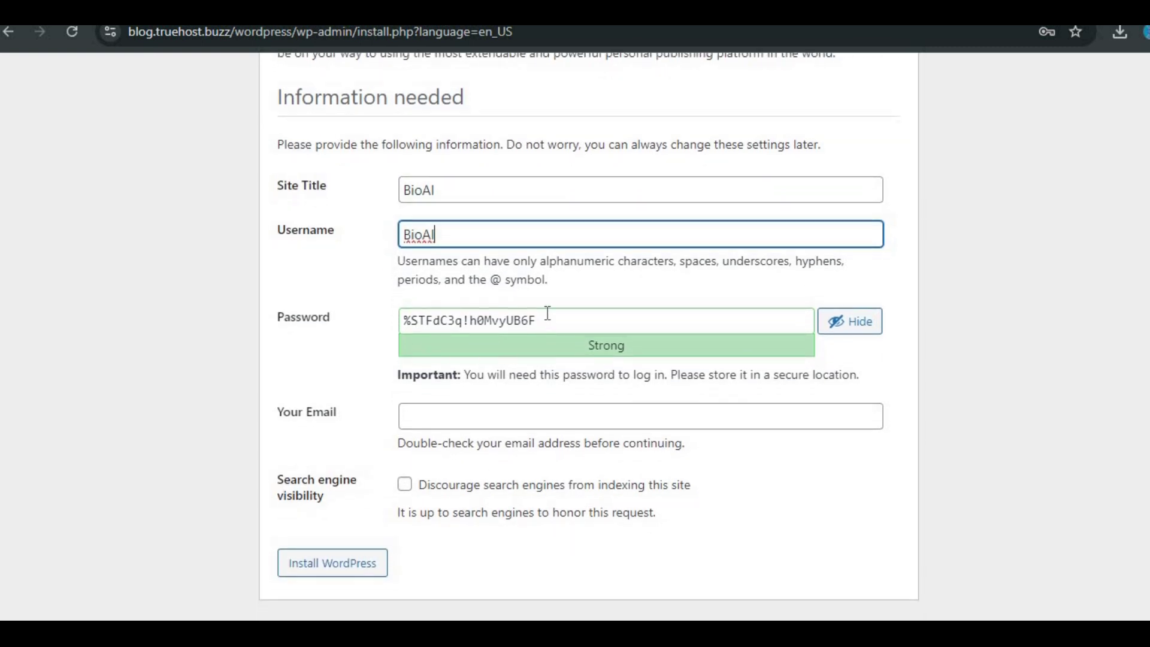
click(547, 312)
key(ctrl+a)
key(BackSpace)
click(573, 318)
key(ctrl+v)
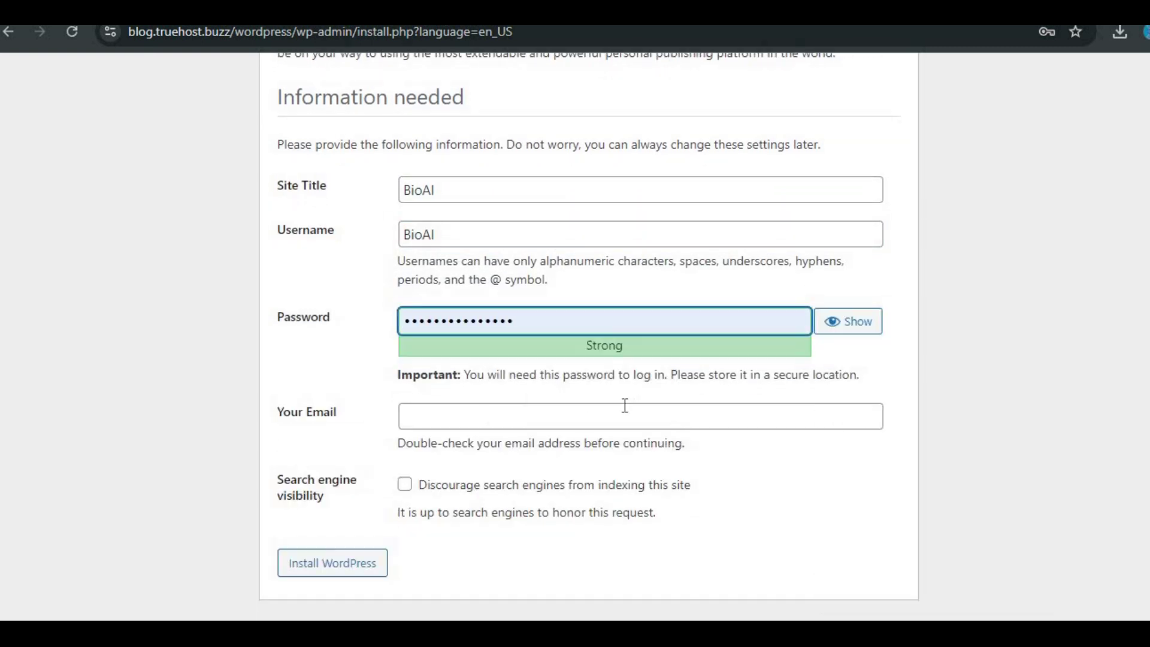
click(437, 423)
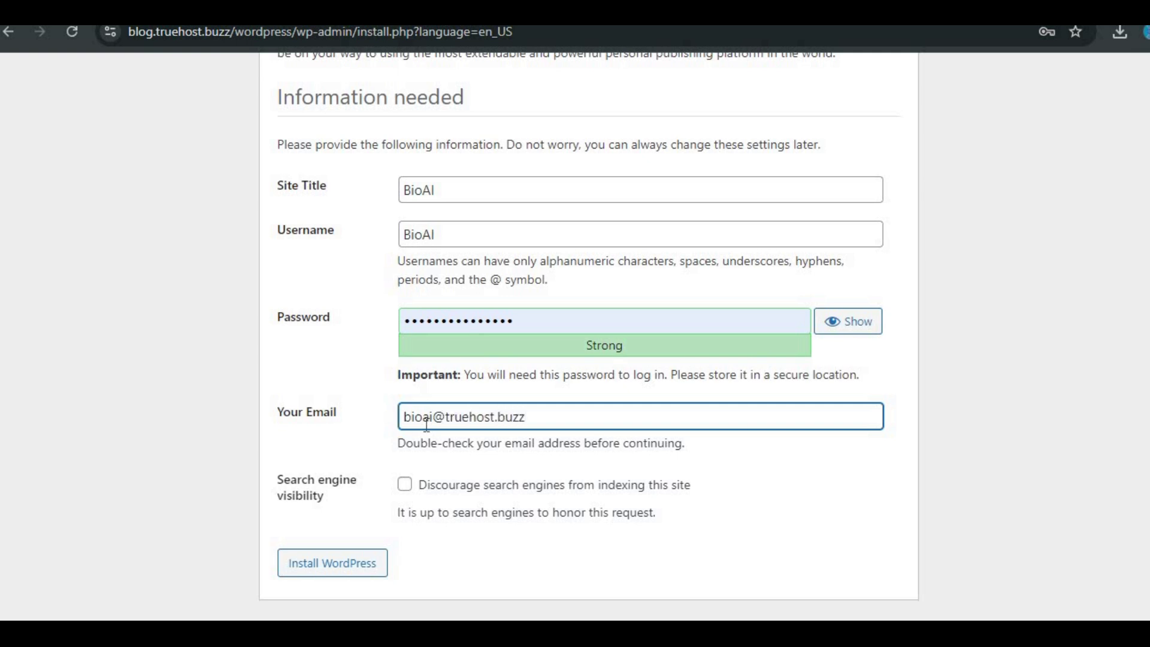
key(Tab)
key(Tab)
key(Return)
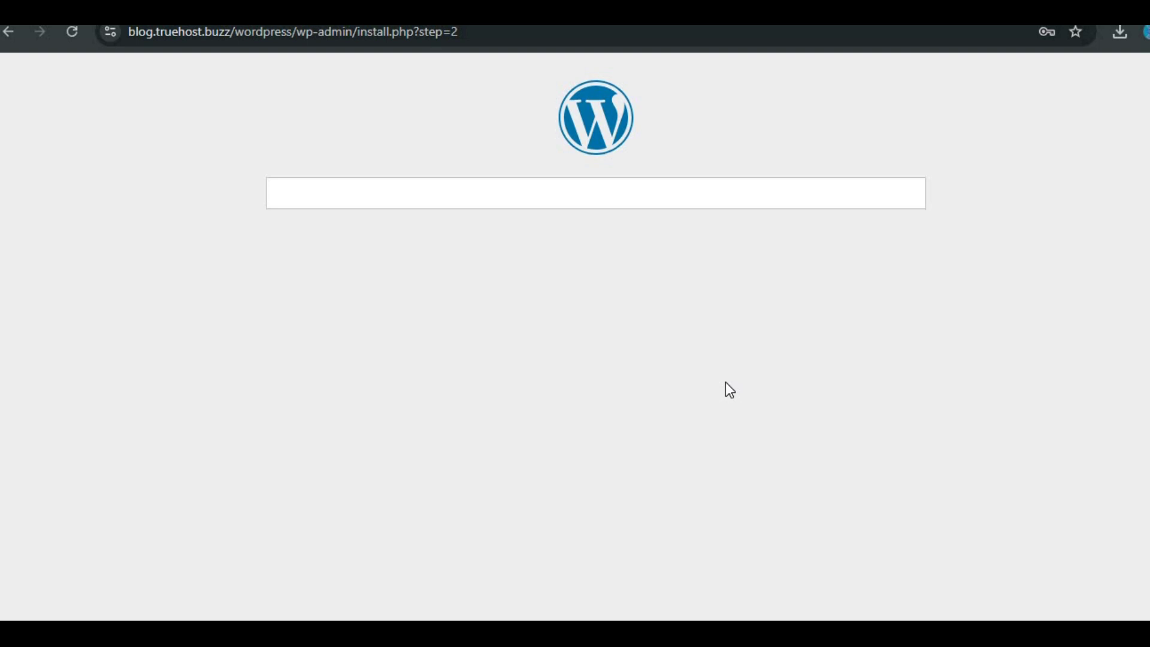
Step: Log in to WordPress admin with Remember Me ticked
click(301, 302)
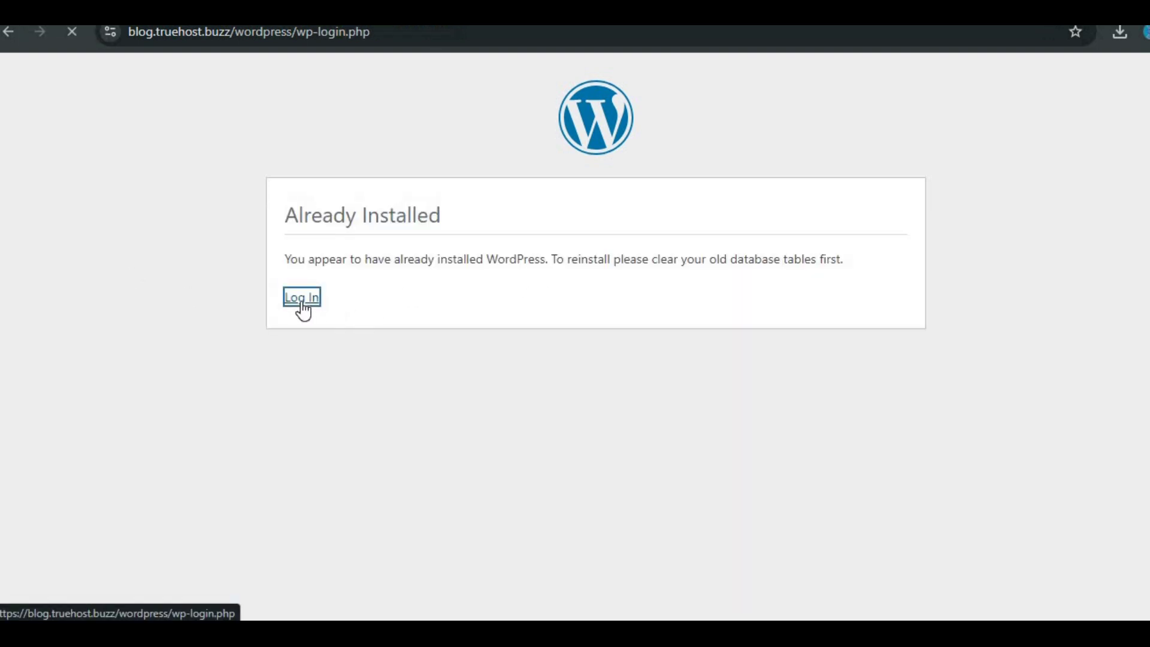
click(483, 386)
click(699, 404)
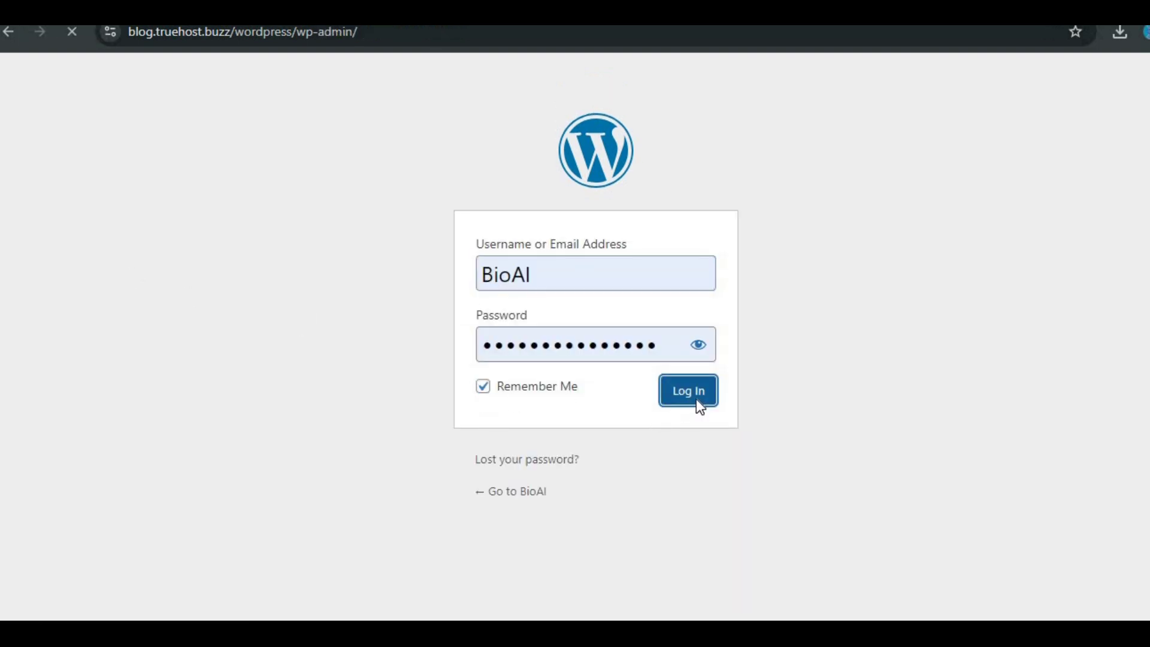
Step: View the Posts list, then the Plugins list showing Akismet Anti-spam and Hello Dolly
scroll(579, 360, down, 8)
scroll(579, 360, up, 8)
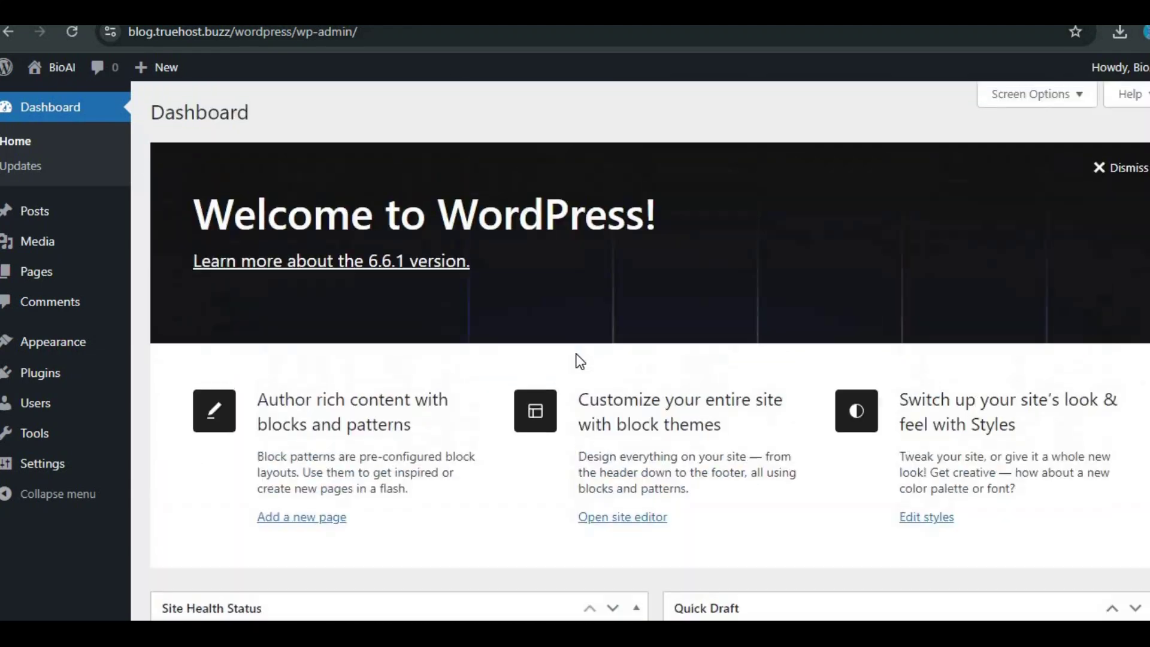
click(56, 222)
click(18, 422)
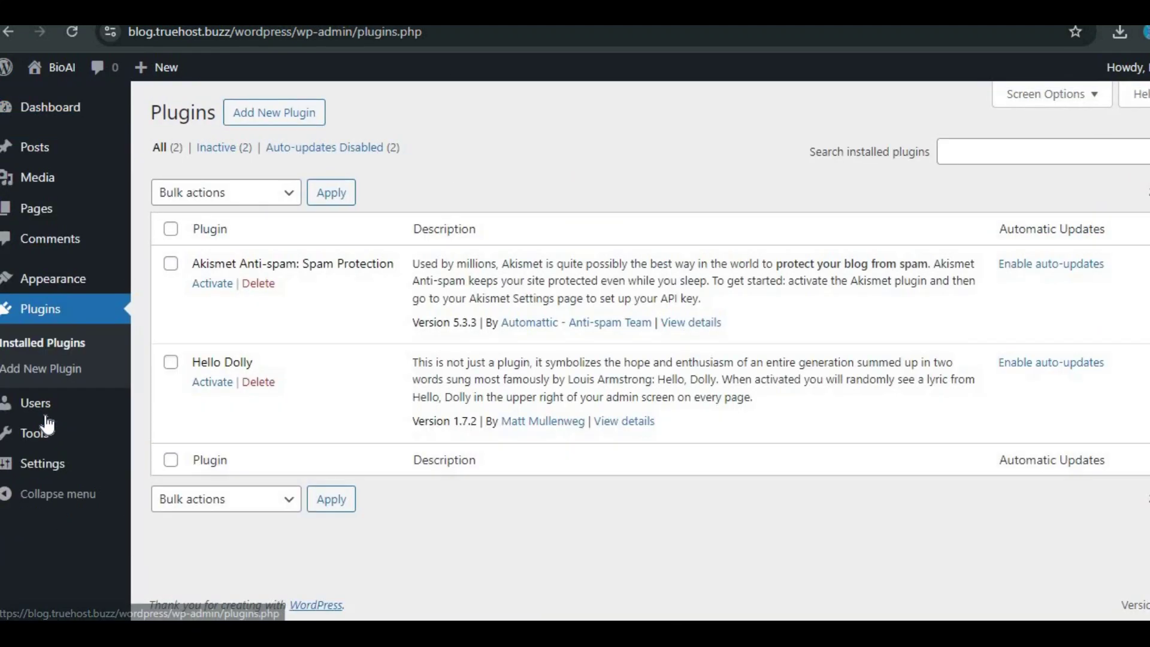